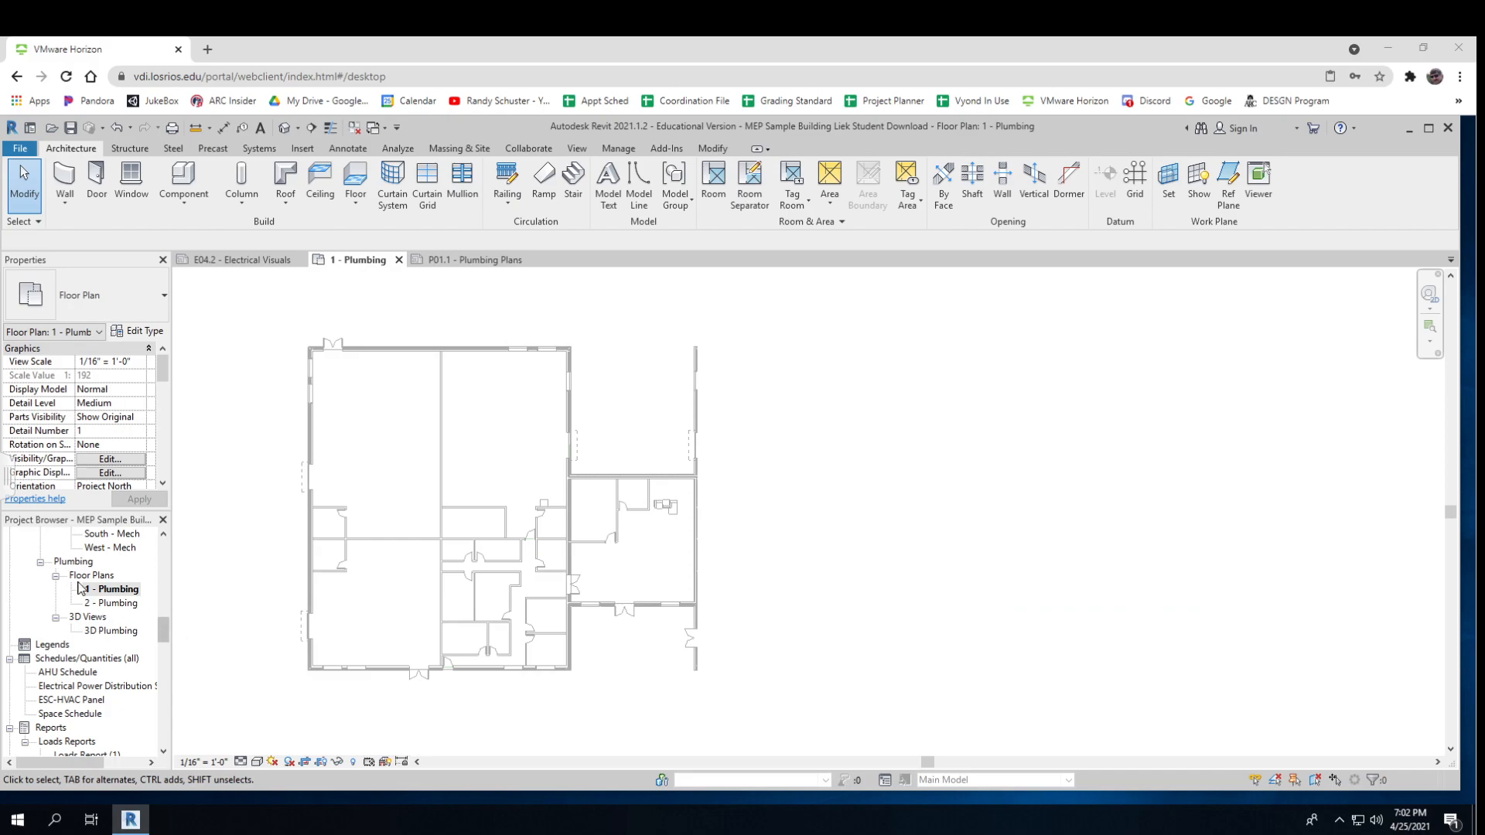
- Rename the 1 - Plumbing floor plan to "1 - Plumbing - CWS"
click(114, 591)
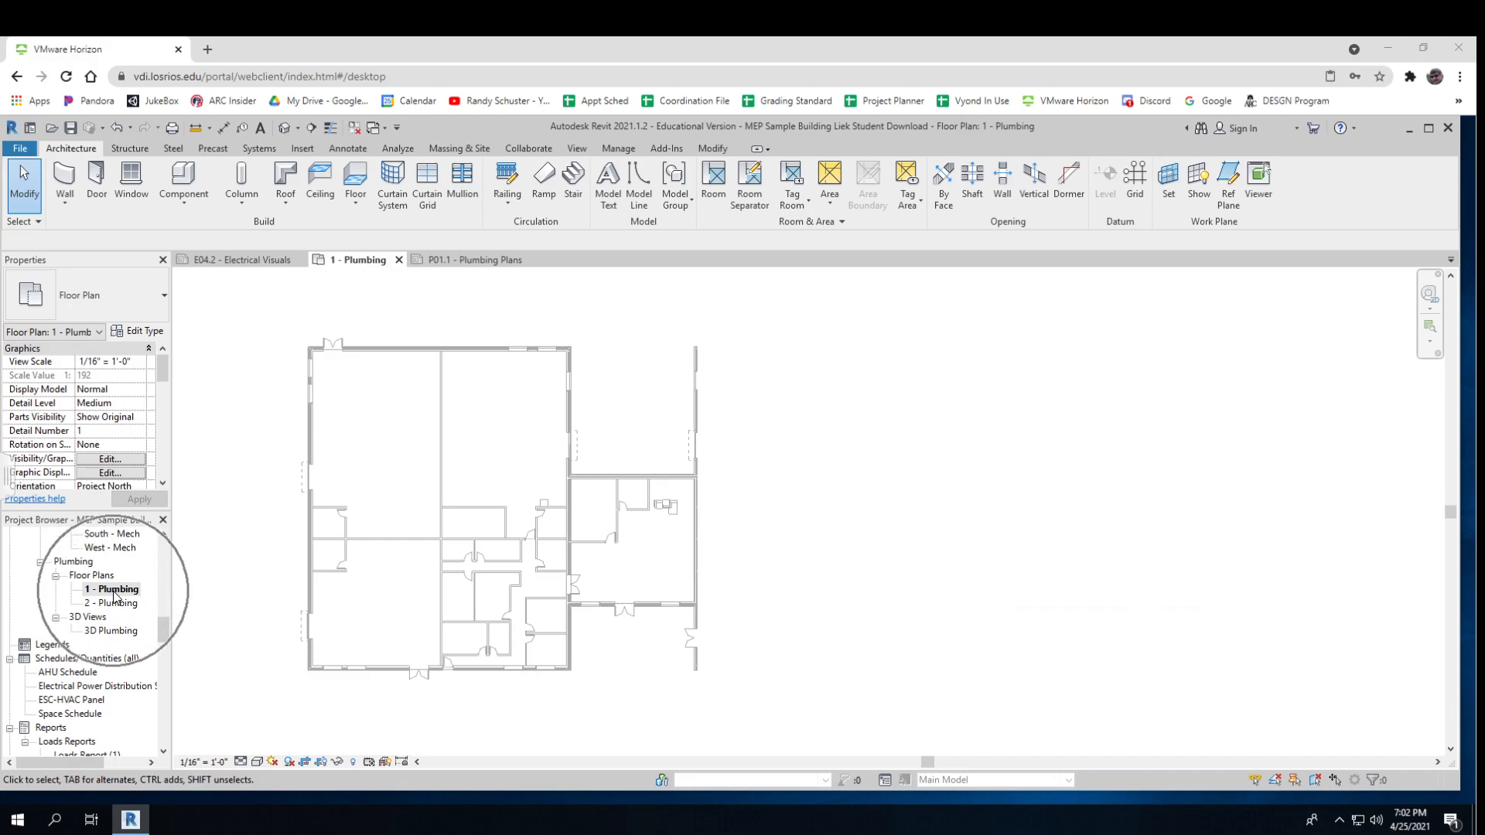
right_click(113, 592)
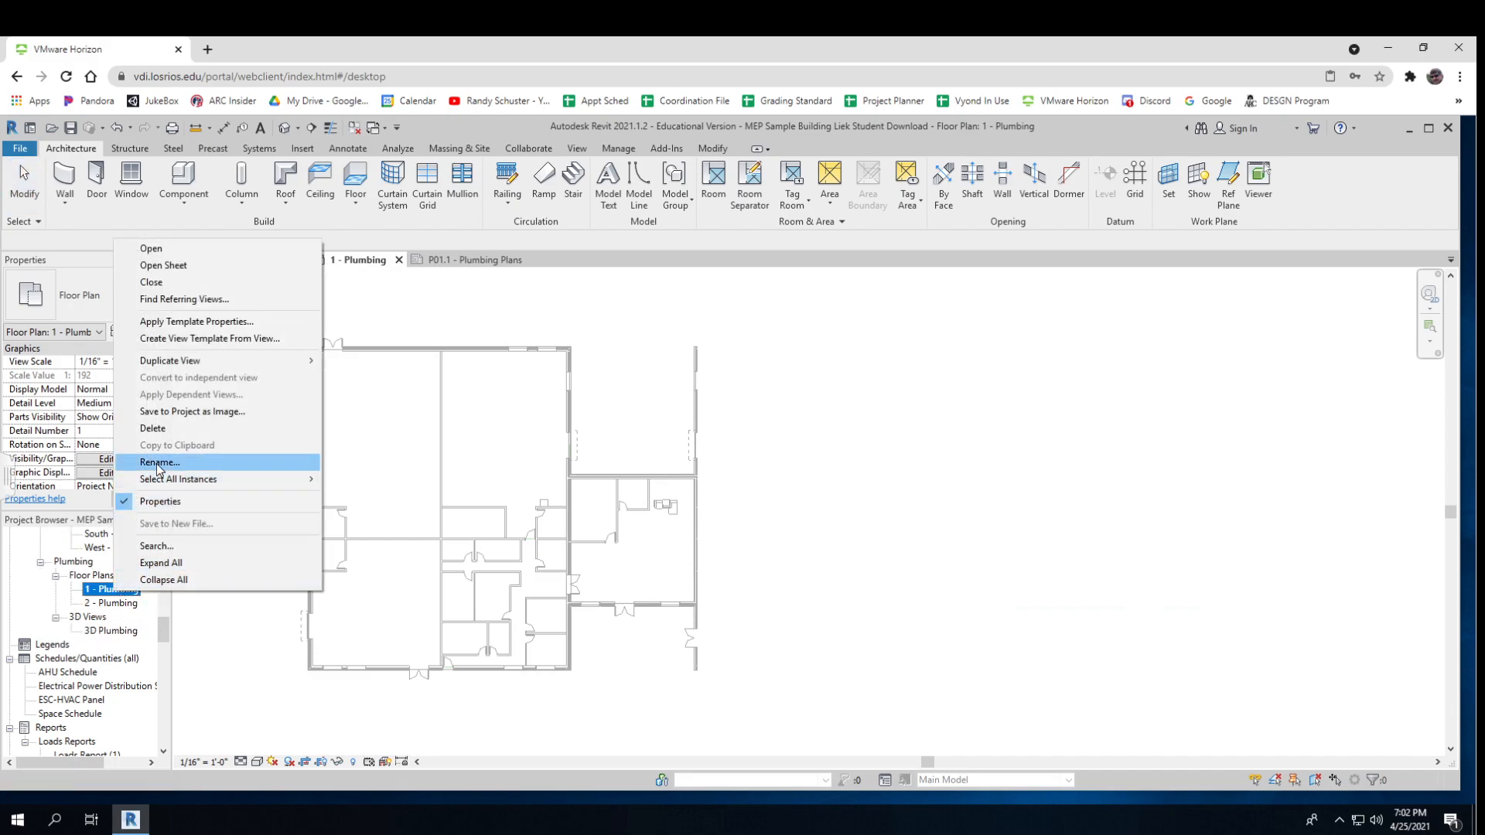
click(158, 464)
click(143, 592)
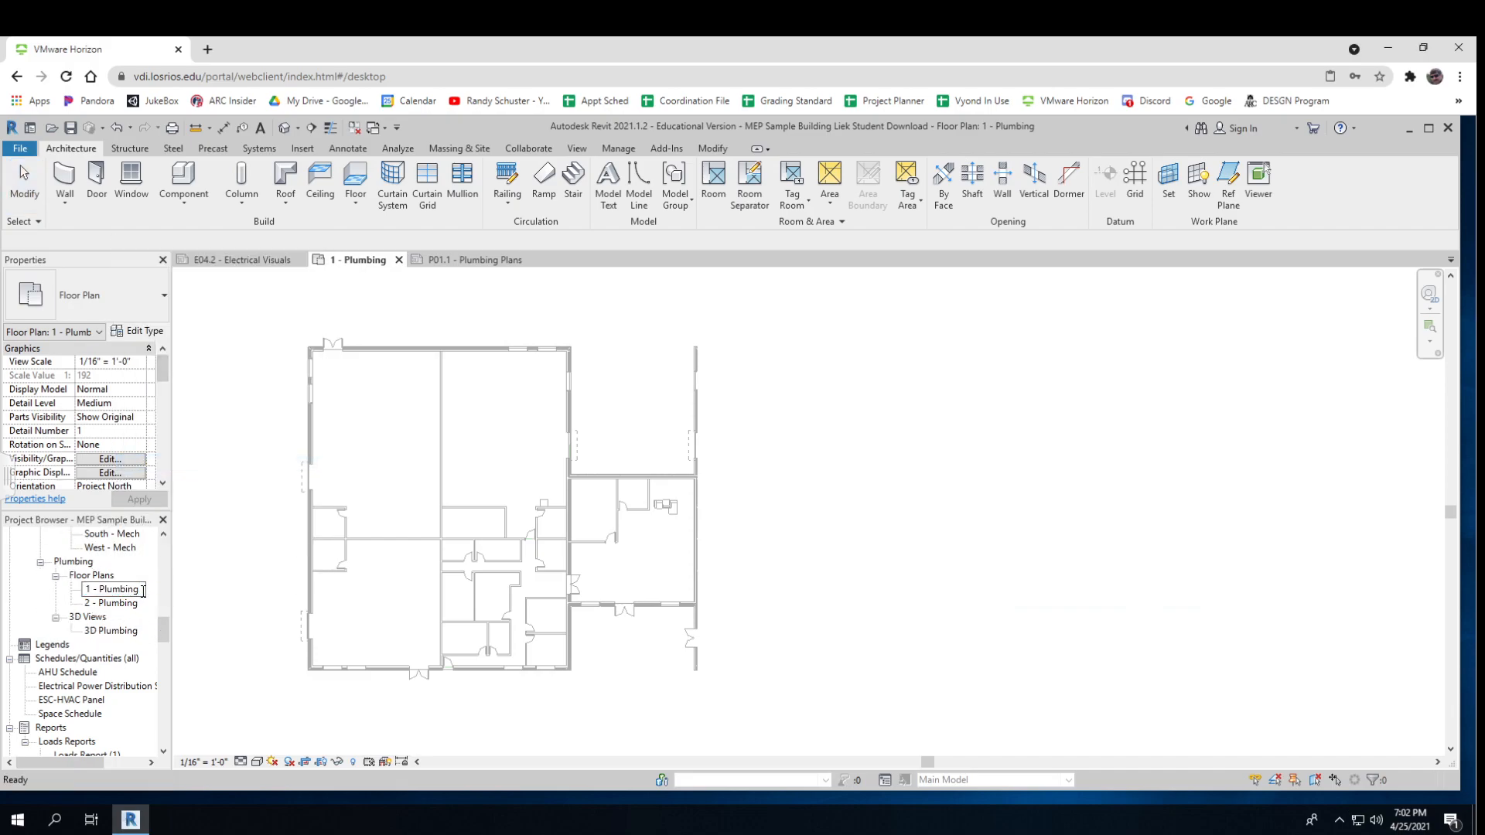
text(- CW)
text(R)
key(Return)
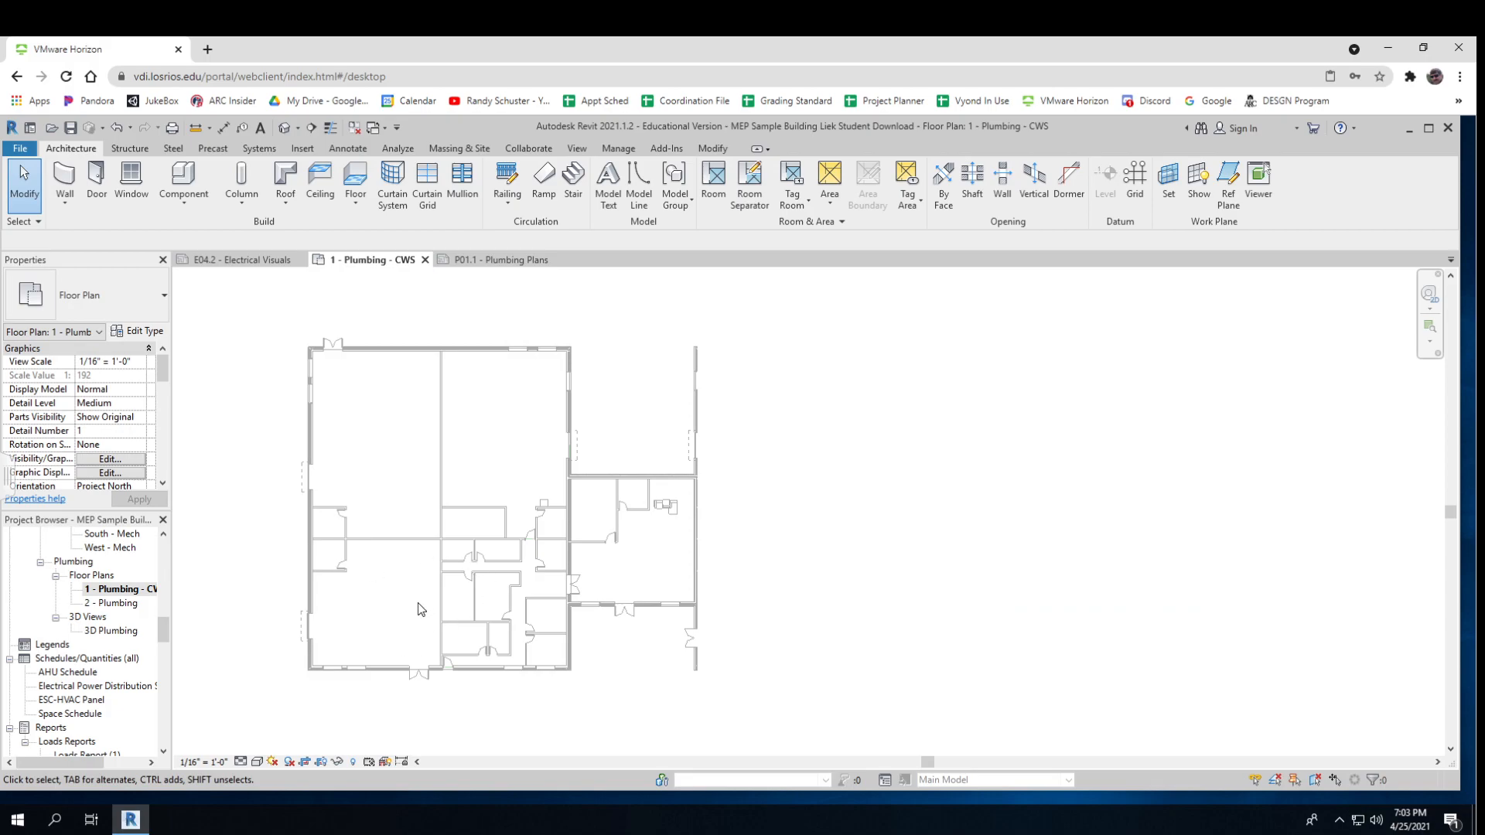
- Show the crop region around the plumbing plan to check its extents, and hide it again
click(323, 762)
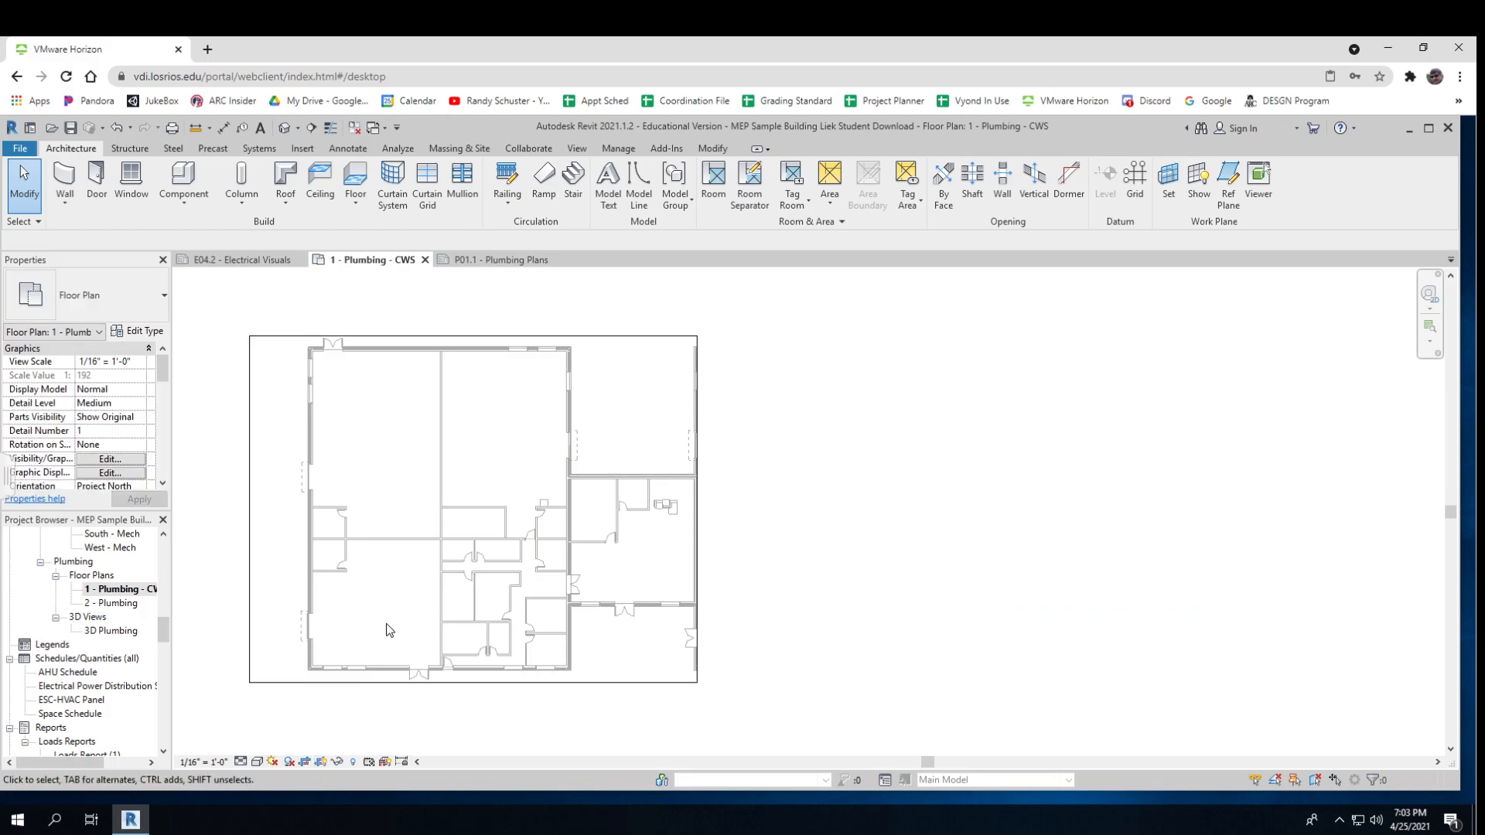
click(295, 550)
key(ctrl)
key(ctrl)
key(ctrl)
key(ctrl)
key(ctrl)
click(321, 762)
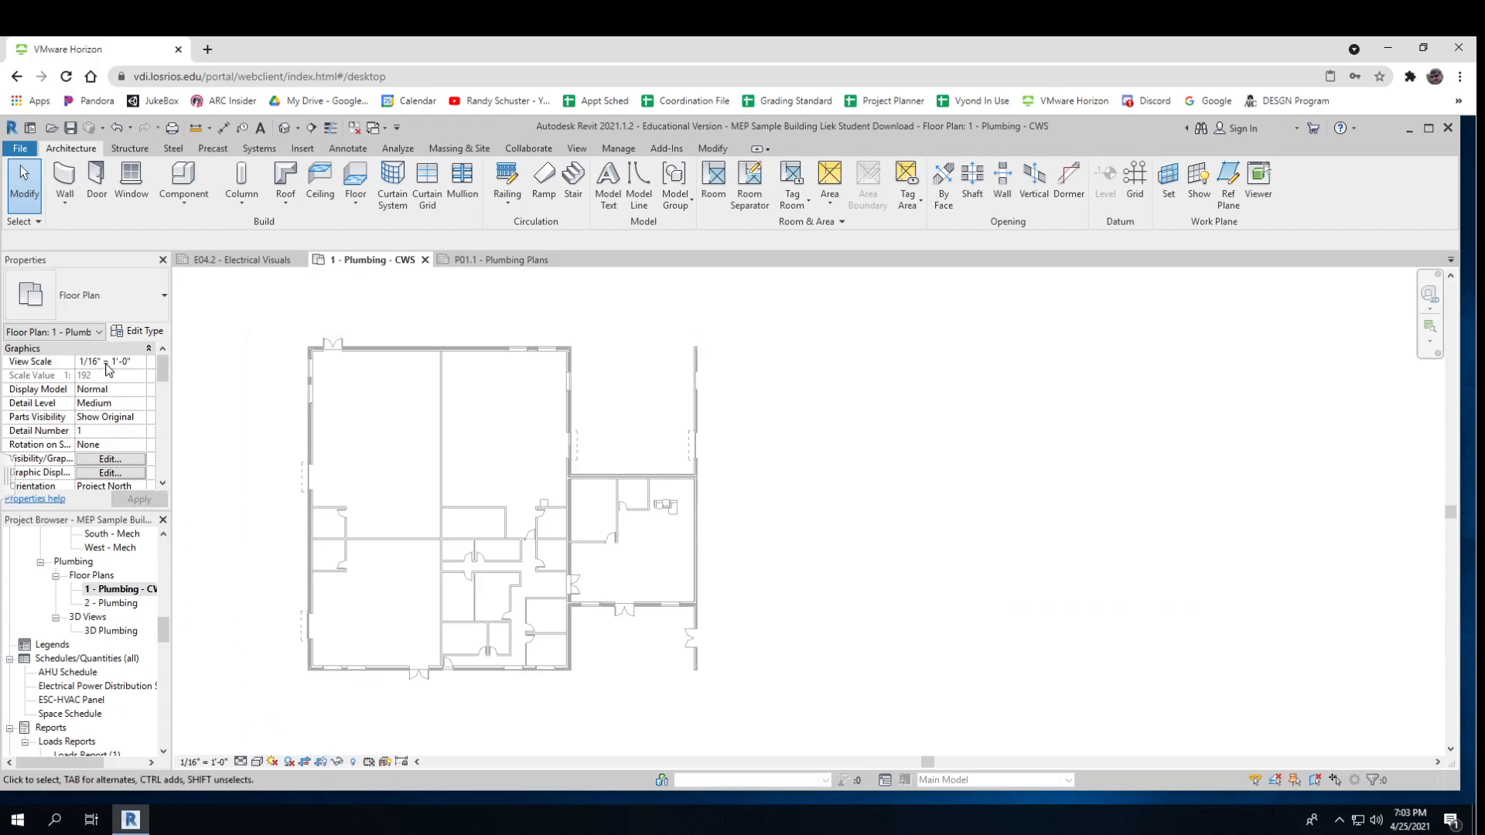
- Turn off the Duct Placeholders model category in the plumbing plan's Visibility/Graphic Overrides
key(ctrl)
key(ctrl)
key(ctrl)
key(ctrl)
click(128, 461)
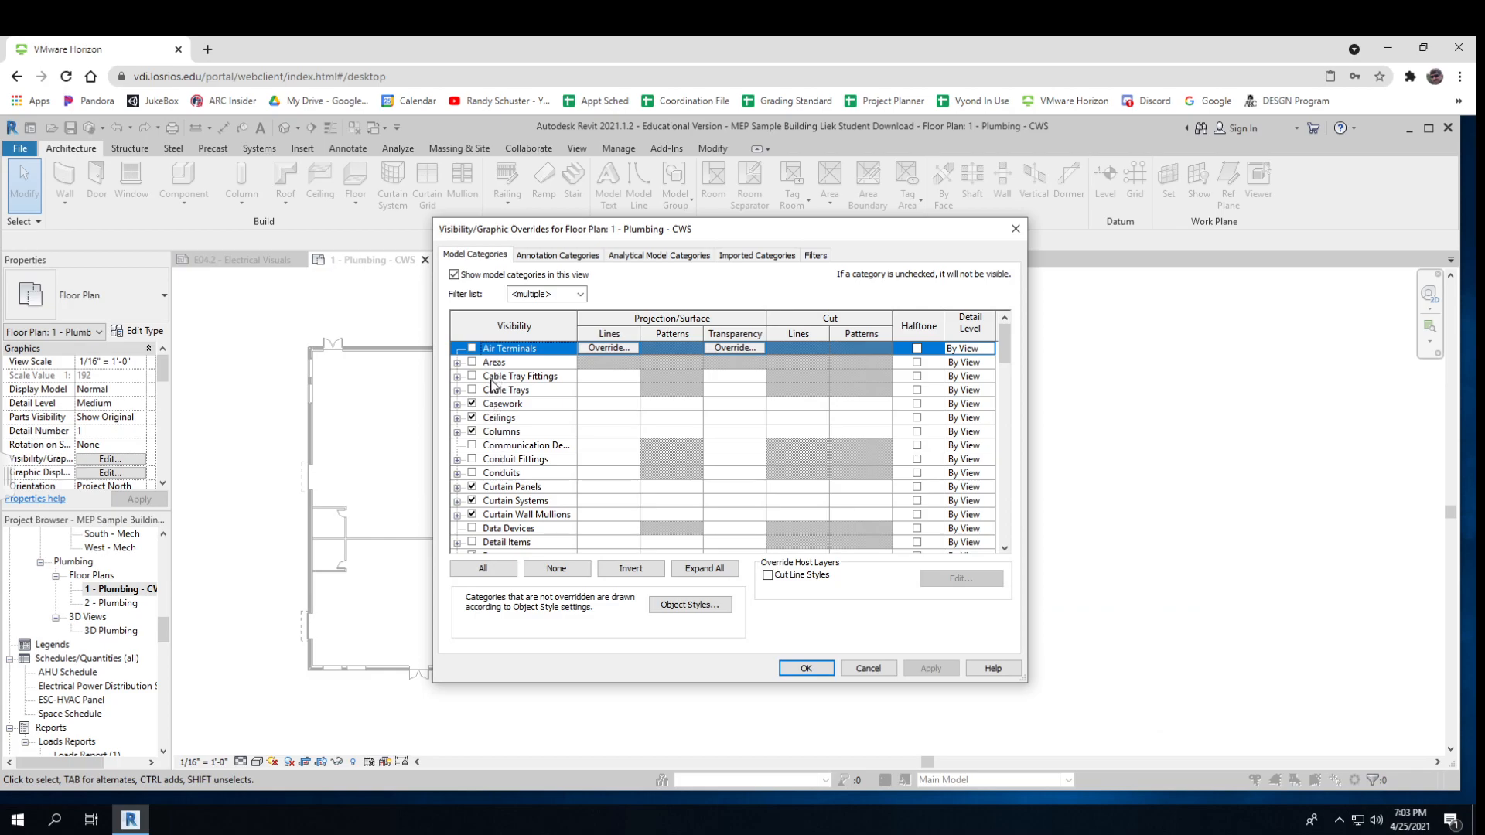
scroll(503, 419, down, 5)
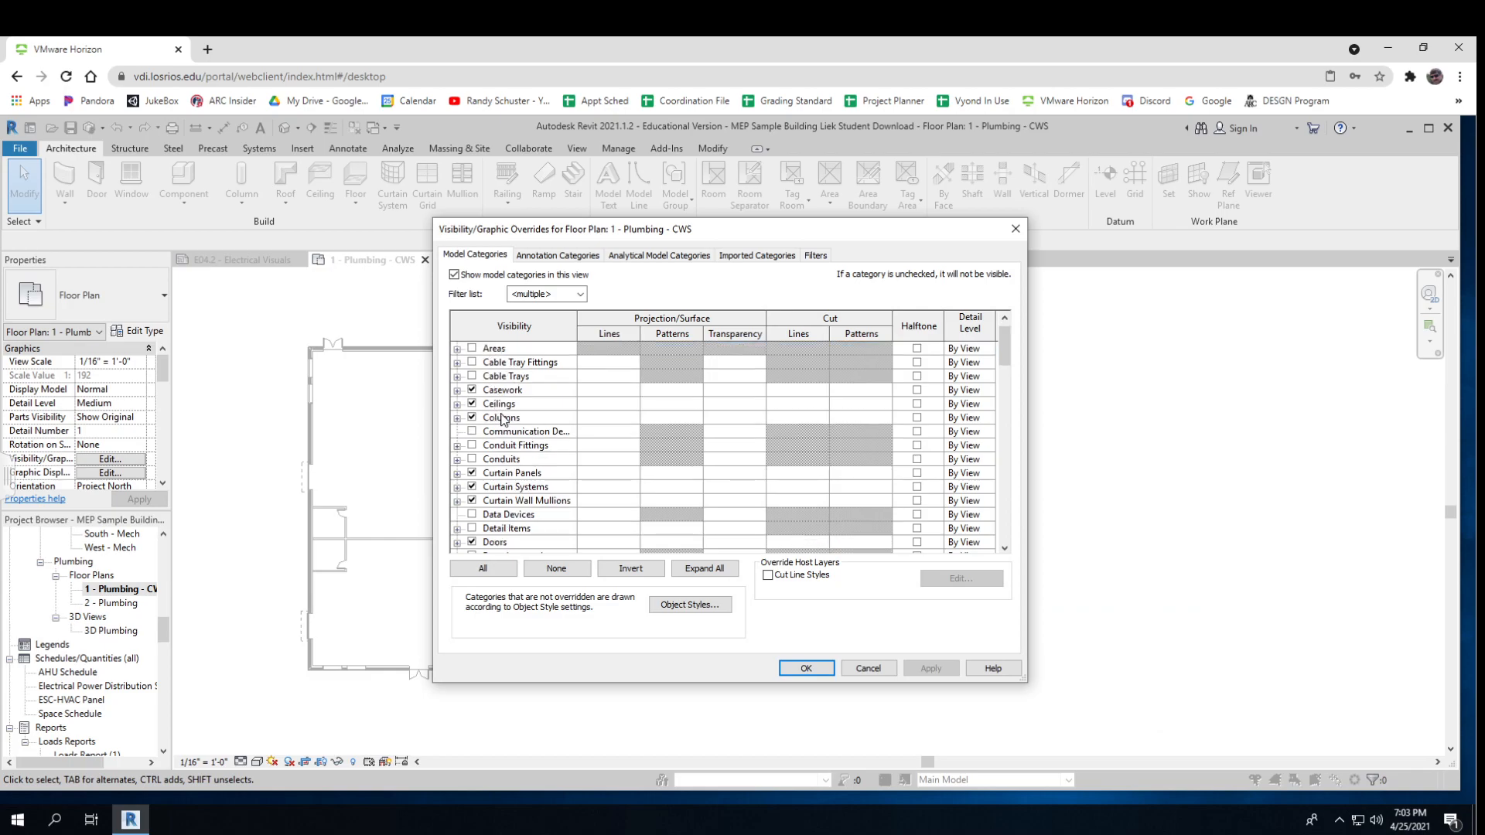
scroll(503, 418, down, 2)
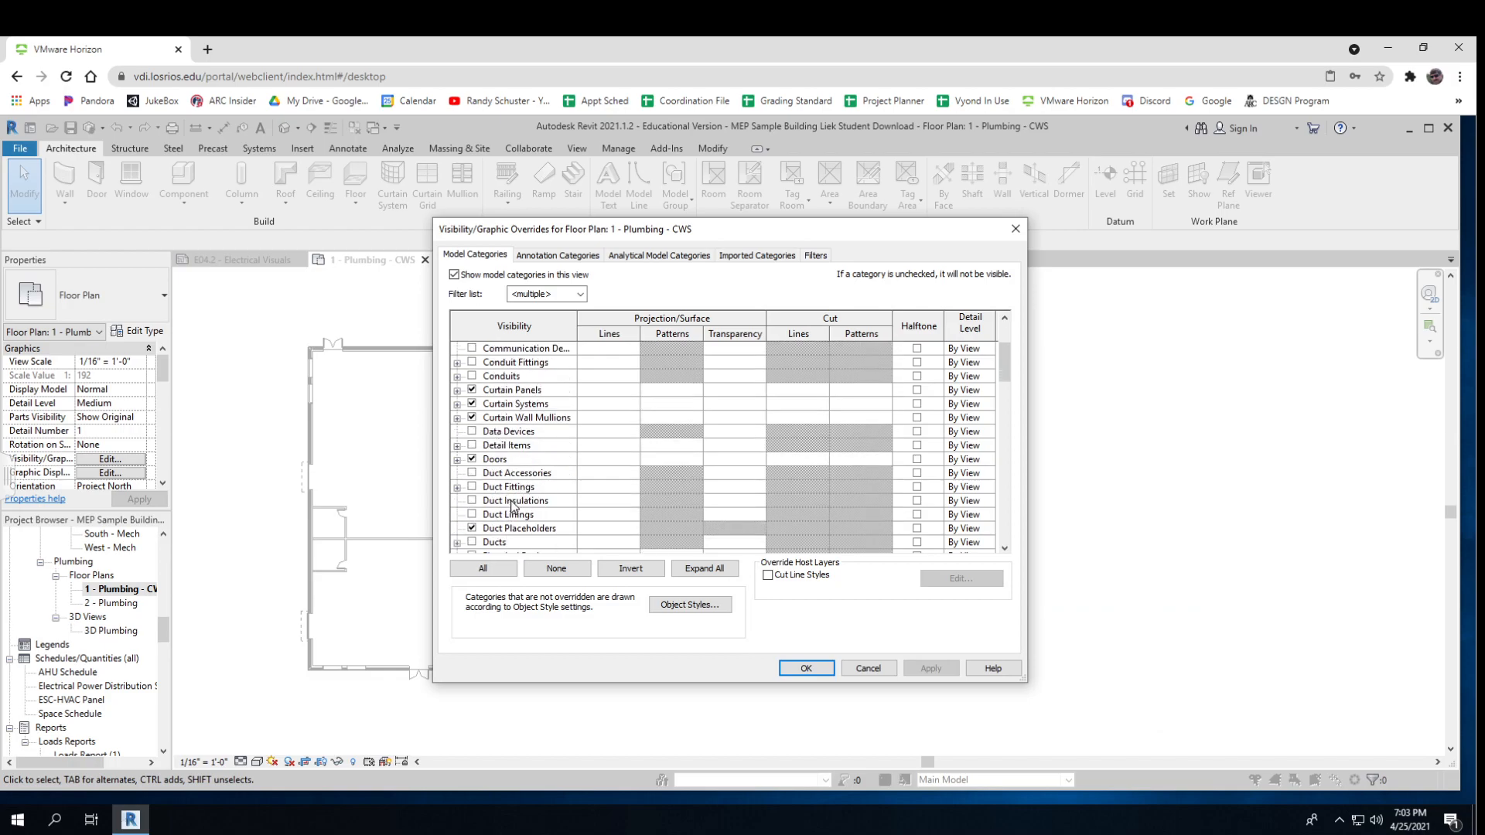
click(472, 529)
- Review the visibility of the remaining model categories through Wires and apply the category change
scroll(543, 499, down, 5)
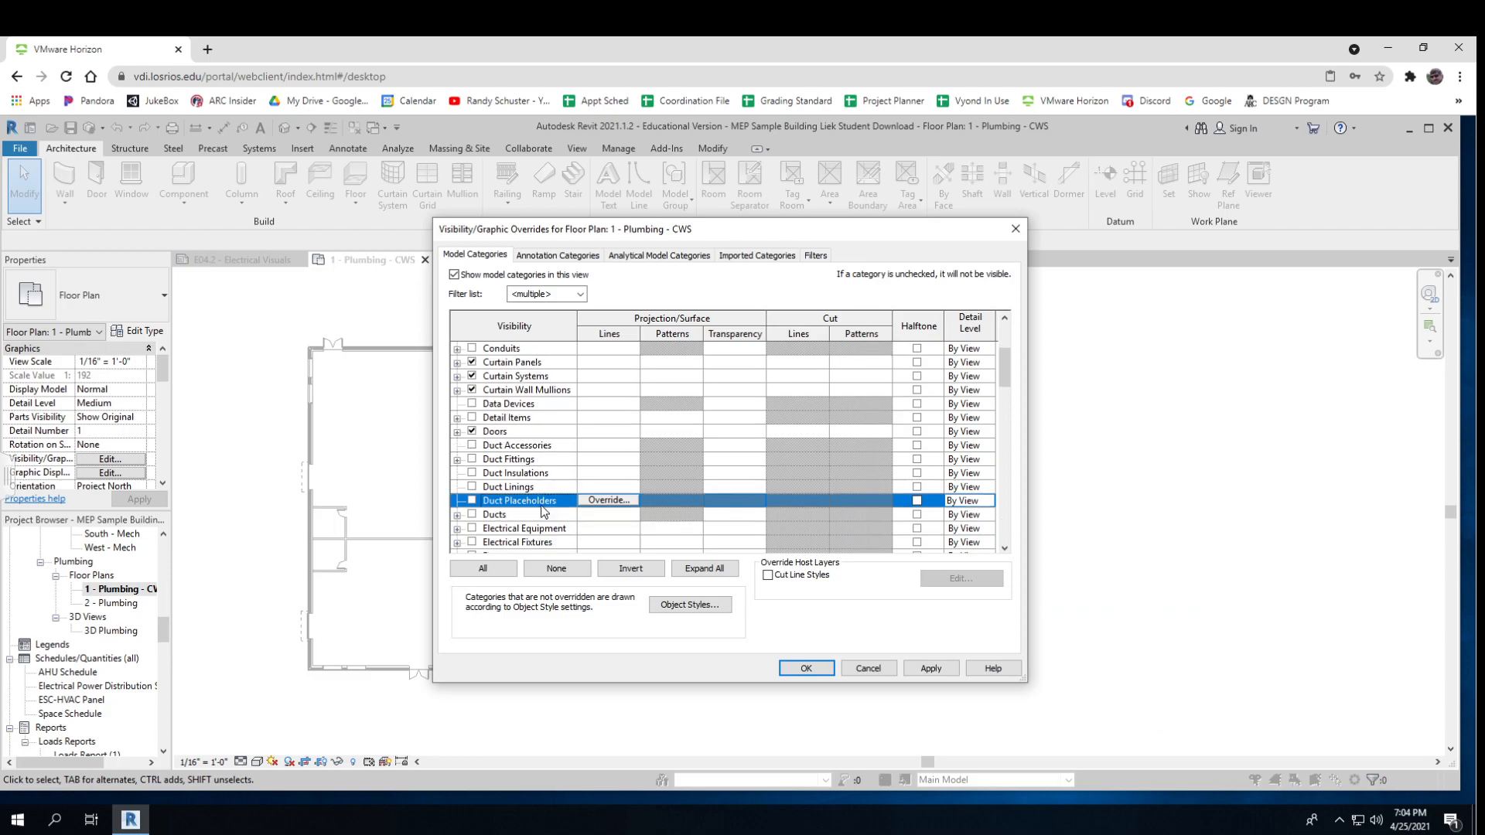
scroll(540, 481, down, 2)
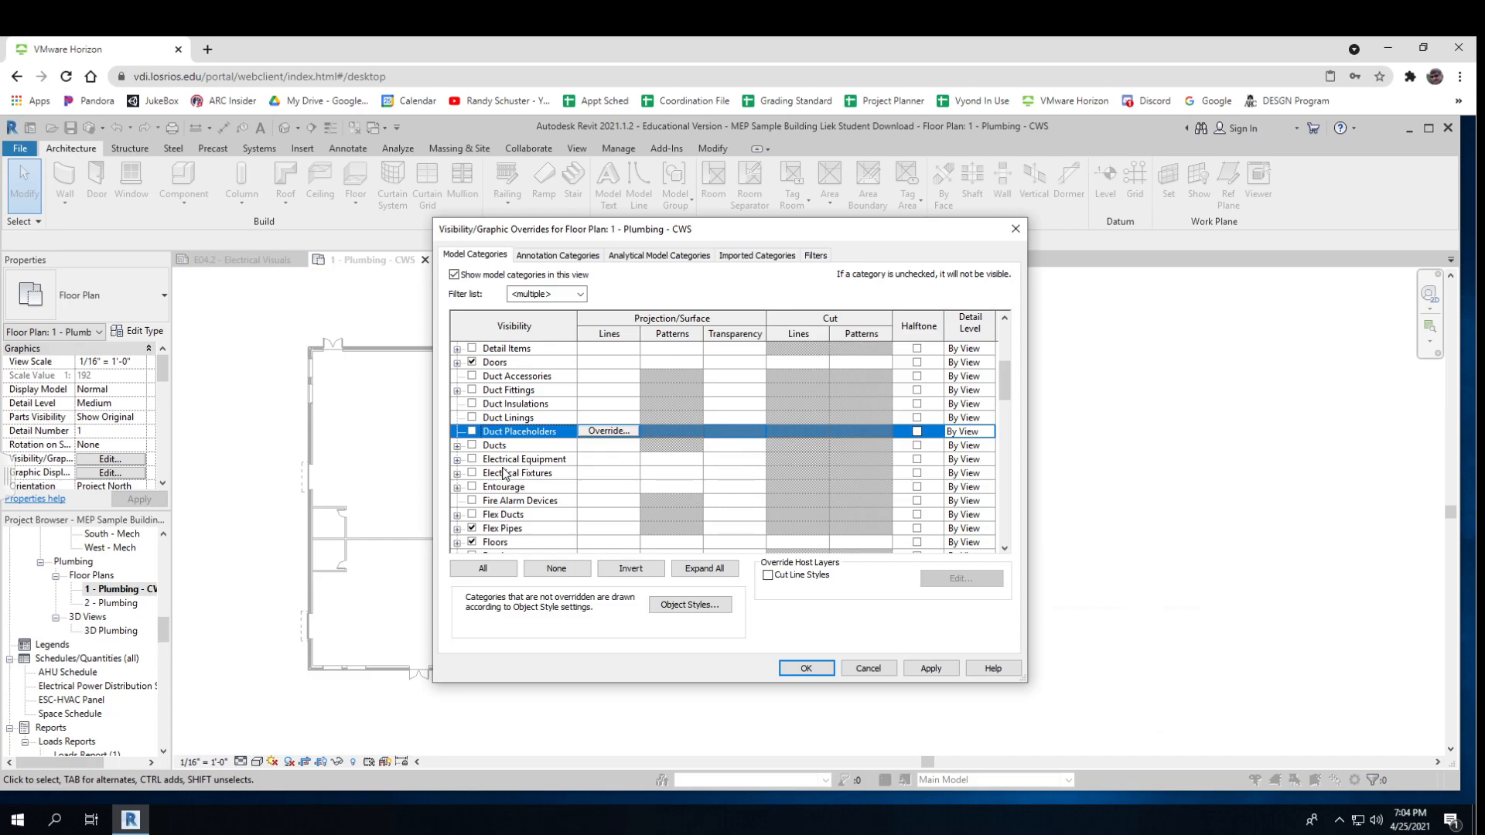
scroll(521, 471, down, 5)
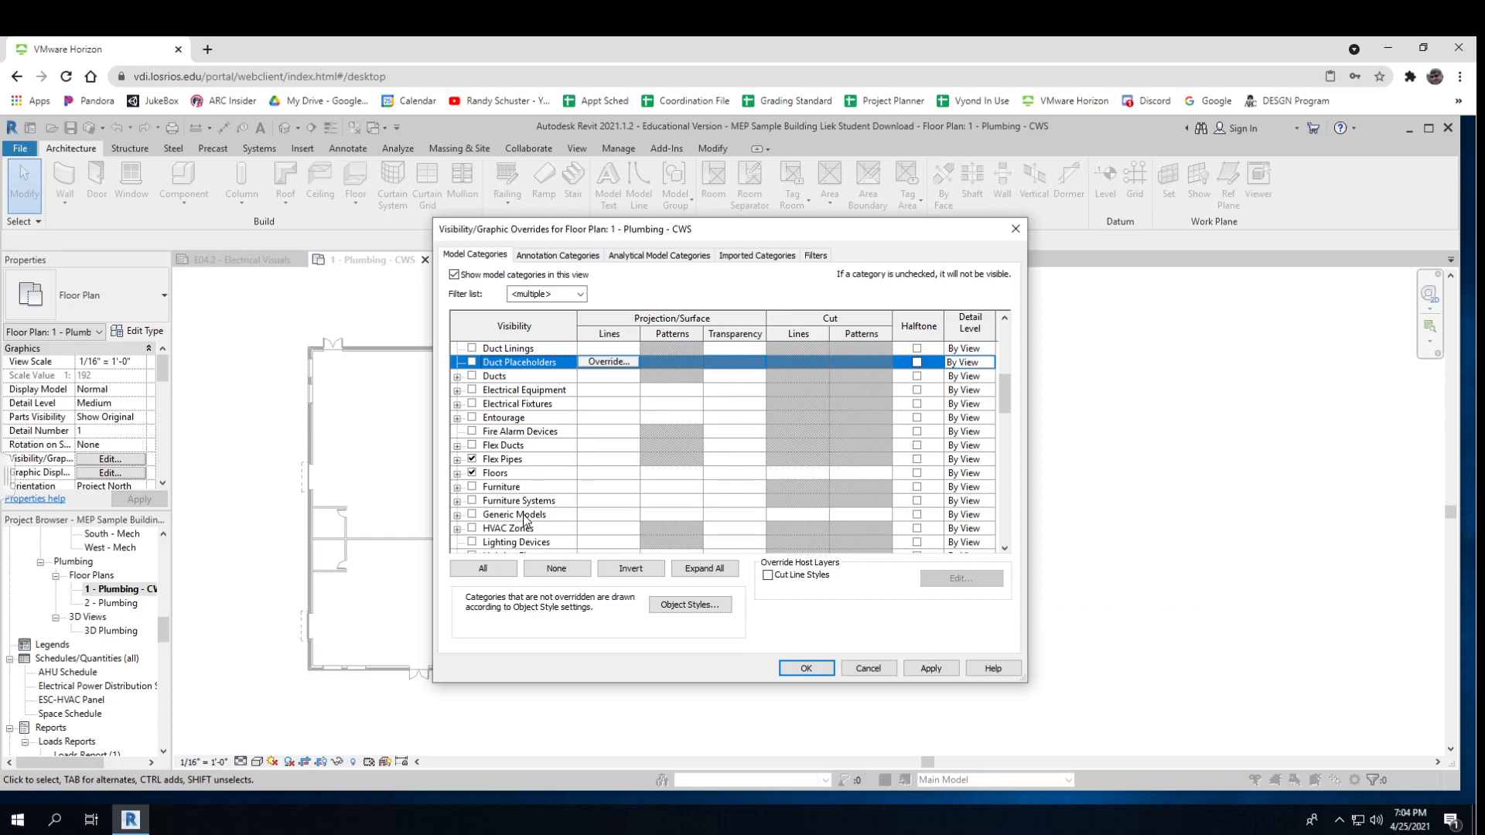
scroll(503, 516, down, 6)
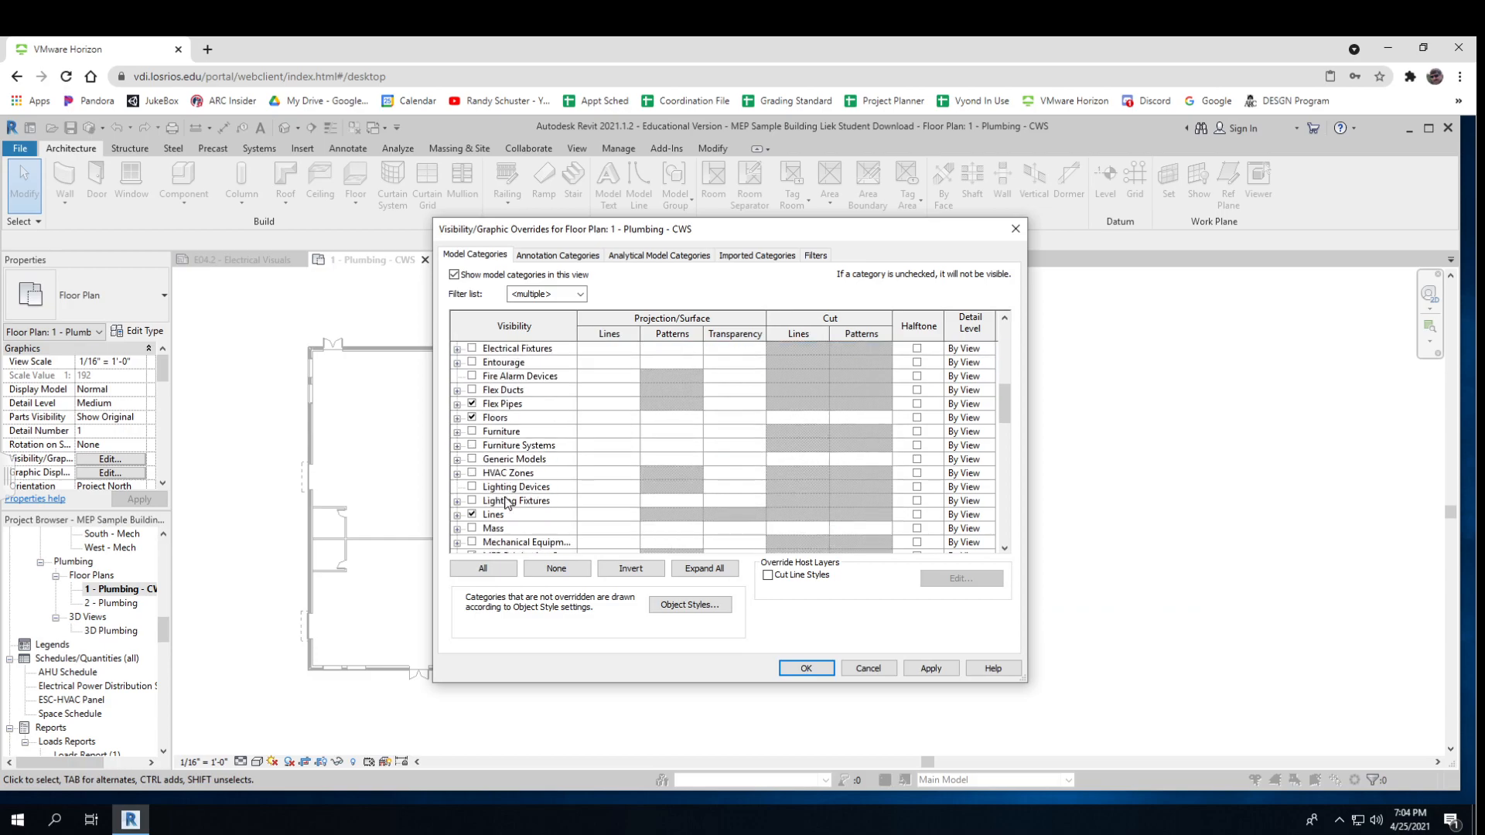
scroll(515, 487, down, 2)
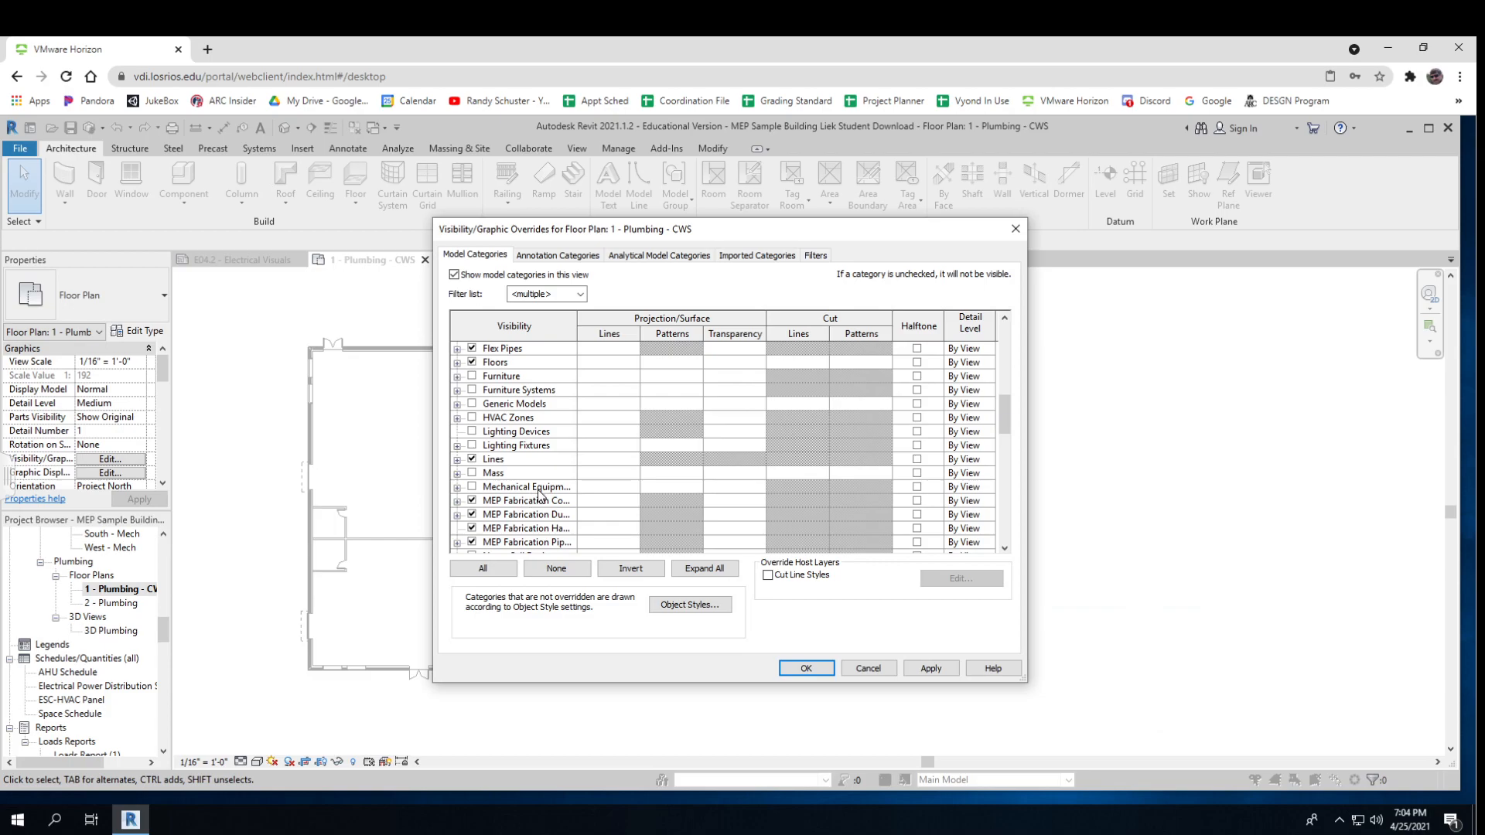
scroll(539, 495, down, 3)
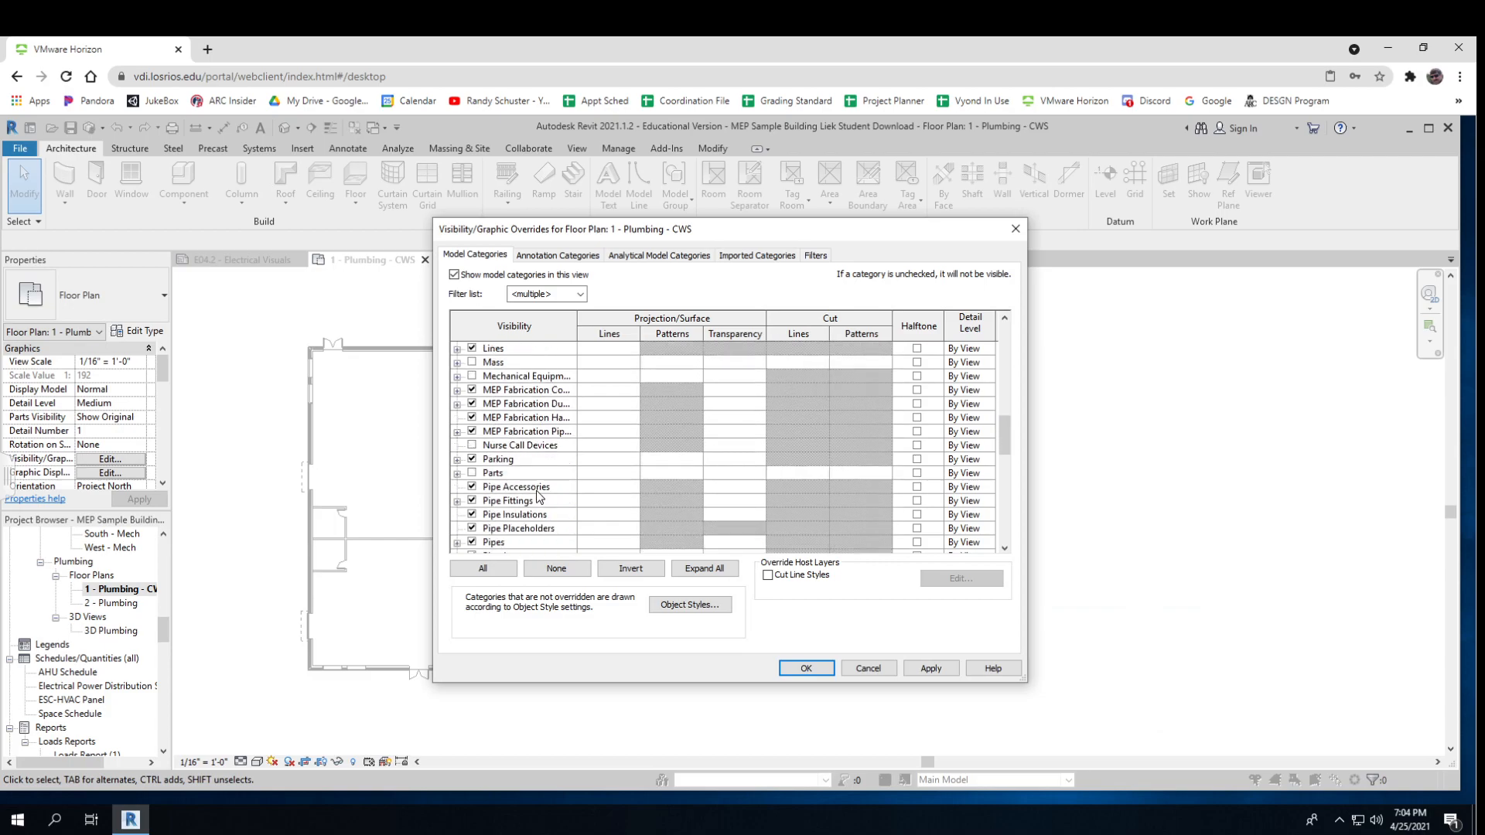
scroll(536, 491, down, 1)
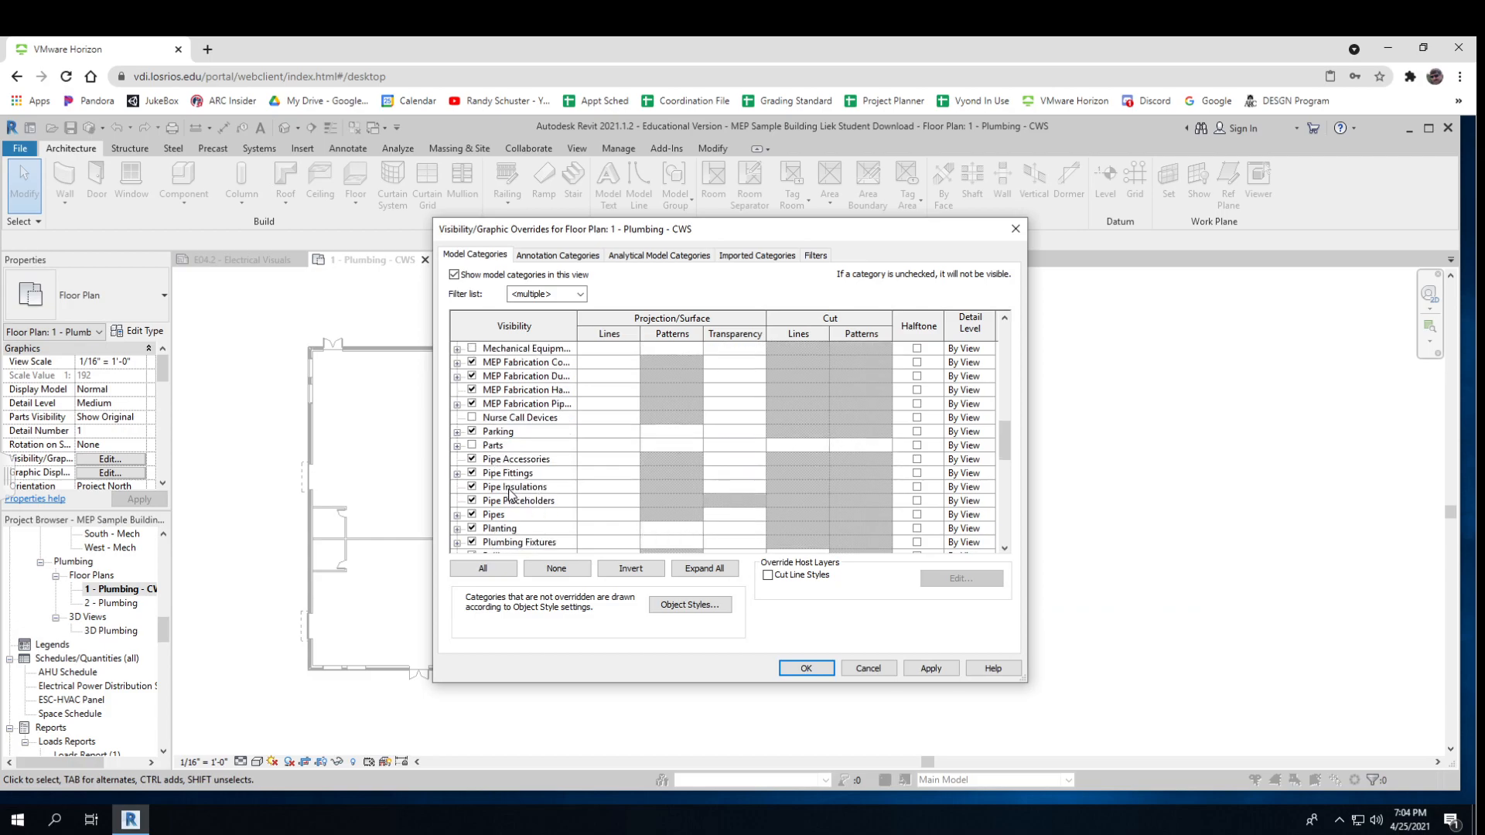
scroll(515, 492, down, 1)
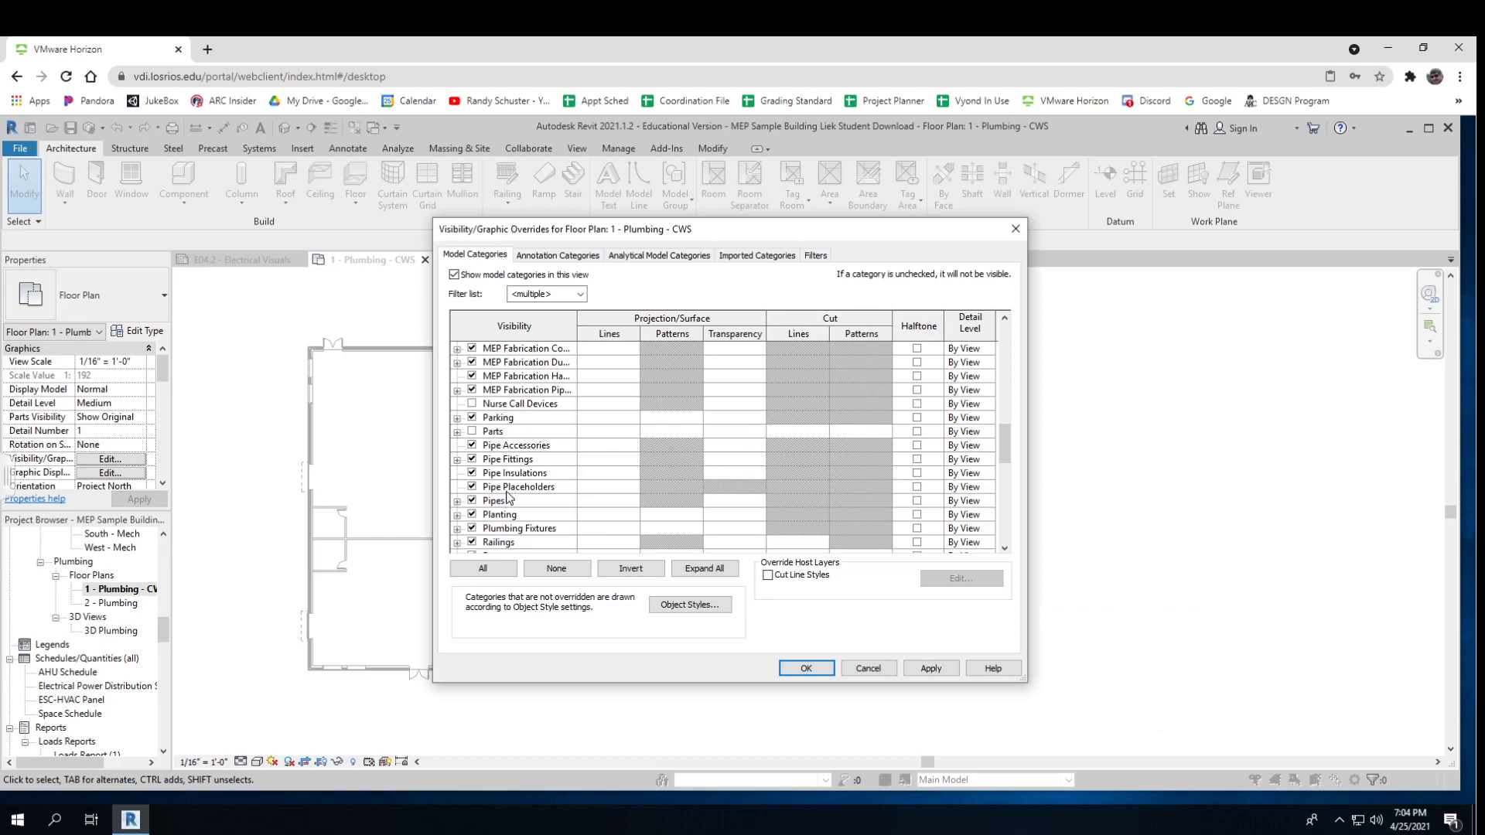
scroll(516, 495, down, 5)
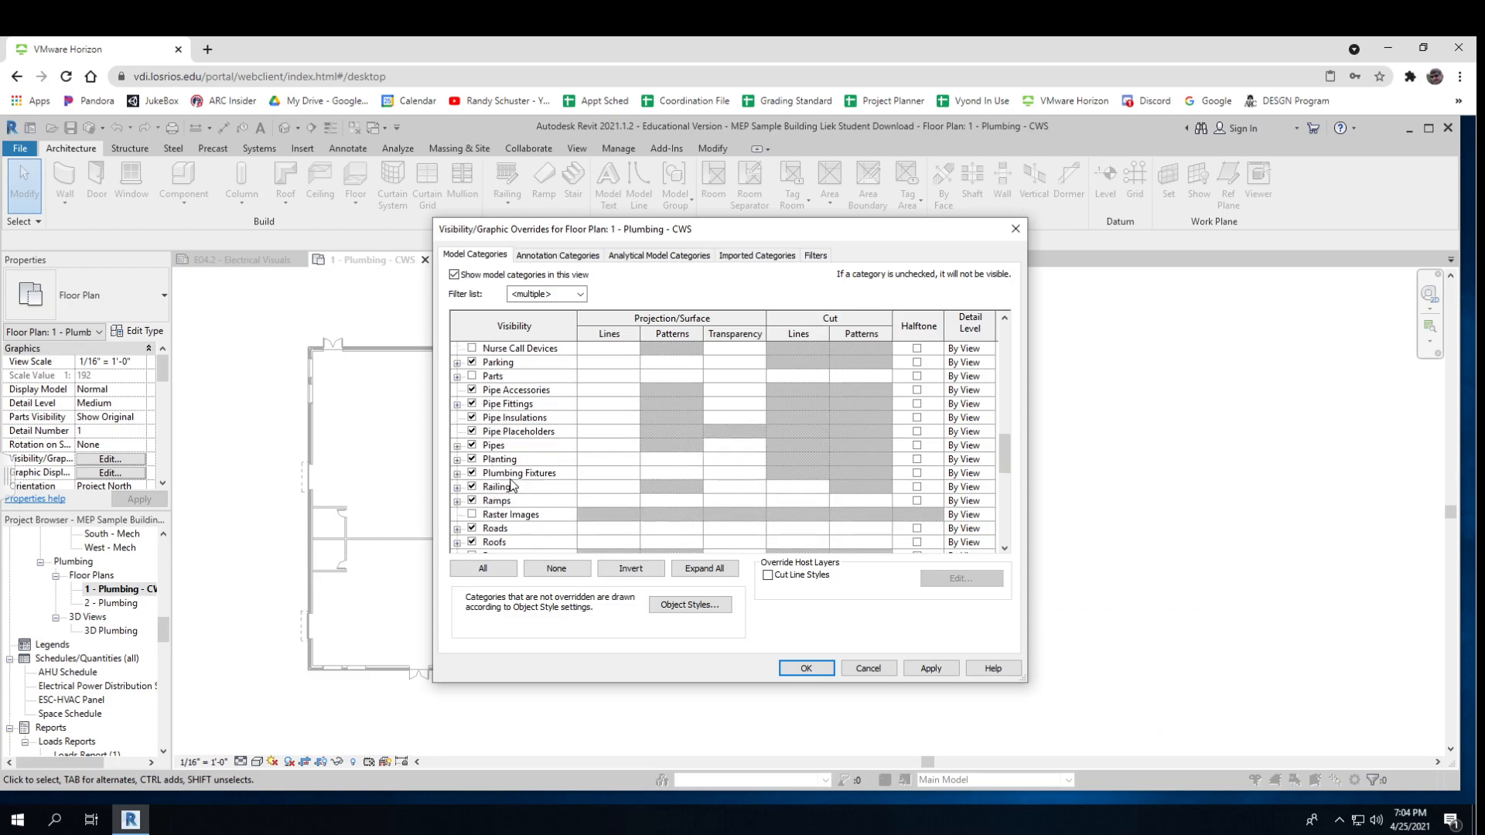
scroll(512, 480, down, 4)
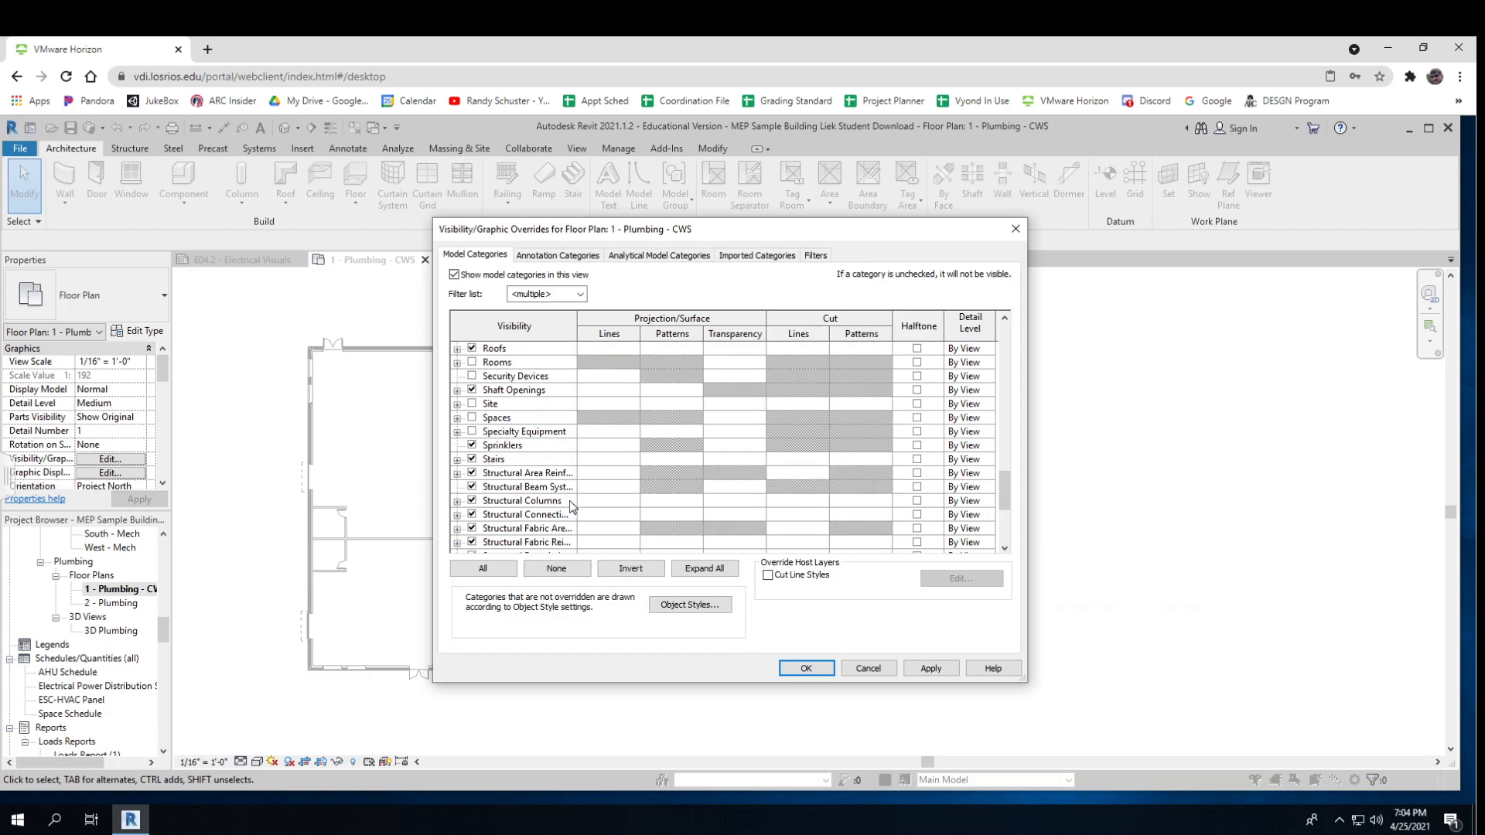
scroll(531, 507, down, 2)
scroll(521, 487, up, 1)
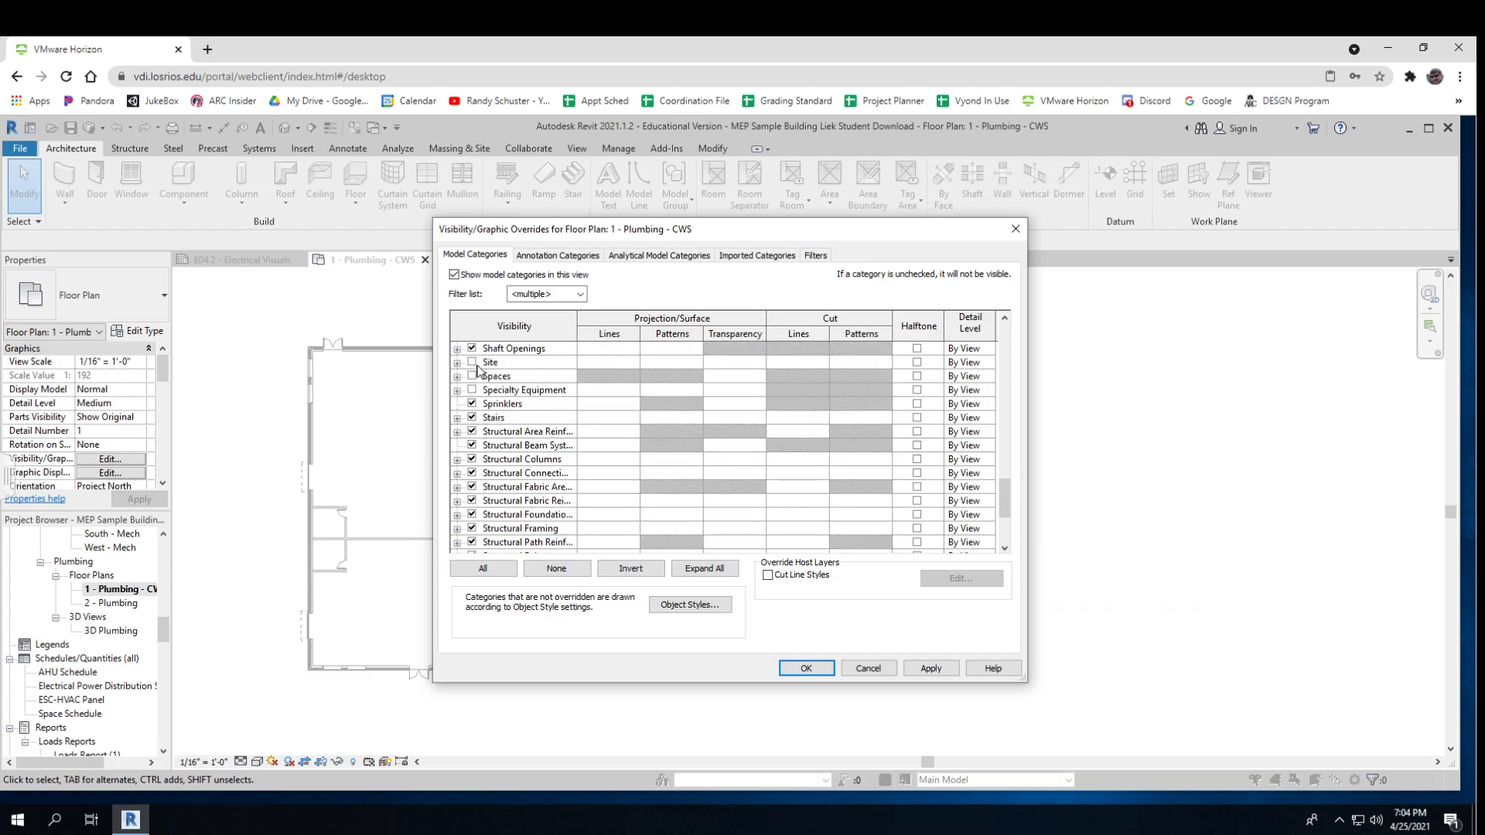
scroll(529, 424, down, 1)
scroll(529, 425, down, 4)
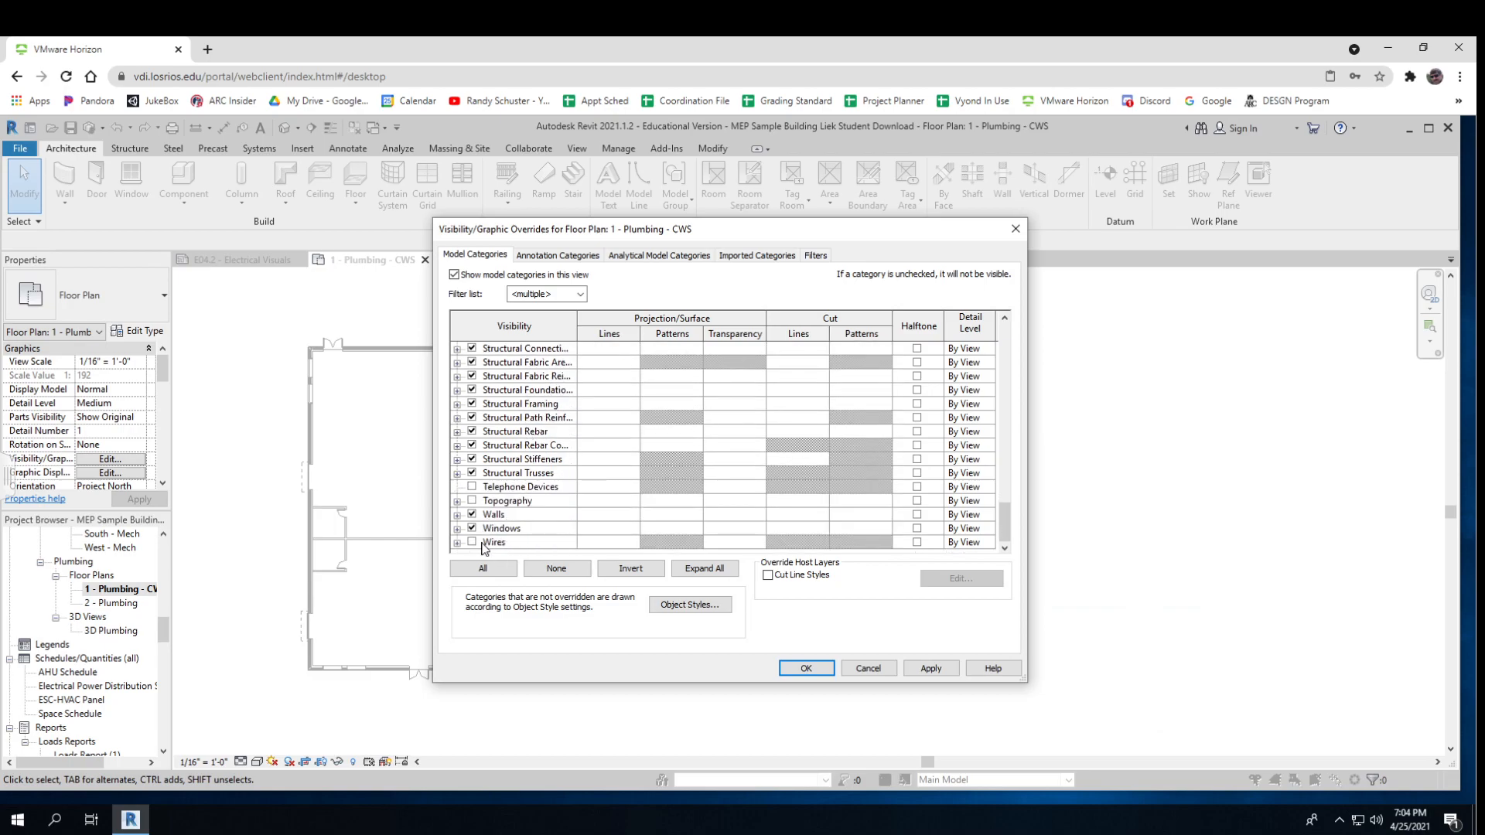
click(931, 668)
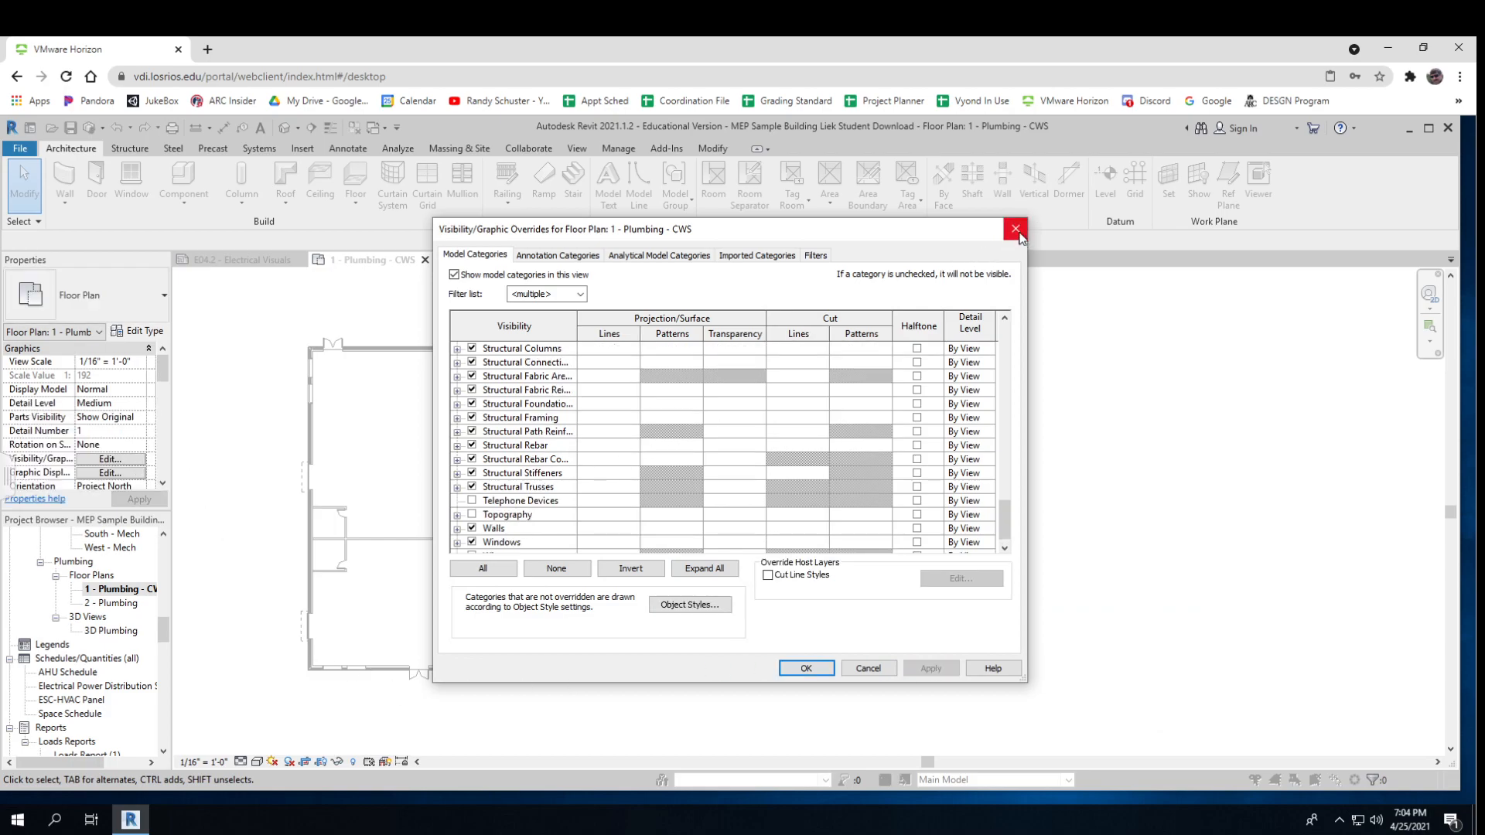
- Try disabling the Sanitary, Domestic Hot Water and Hydronic view filters, and enable them again
click(816, 257)
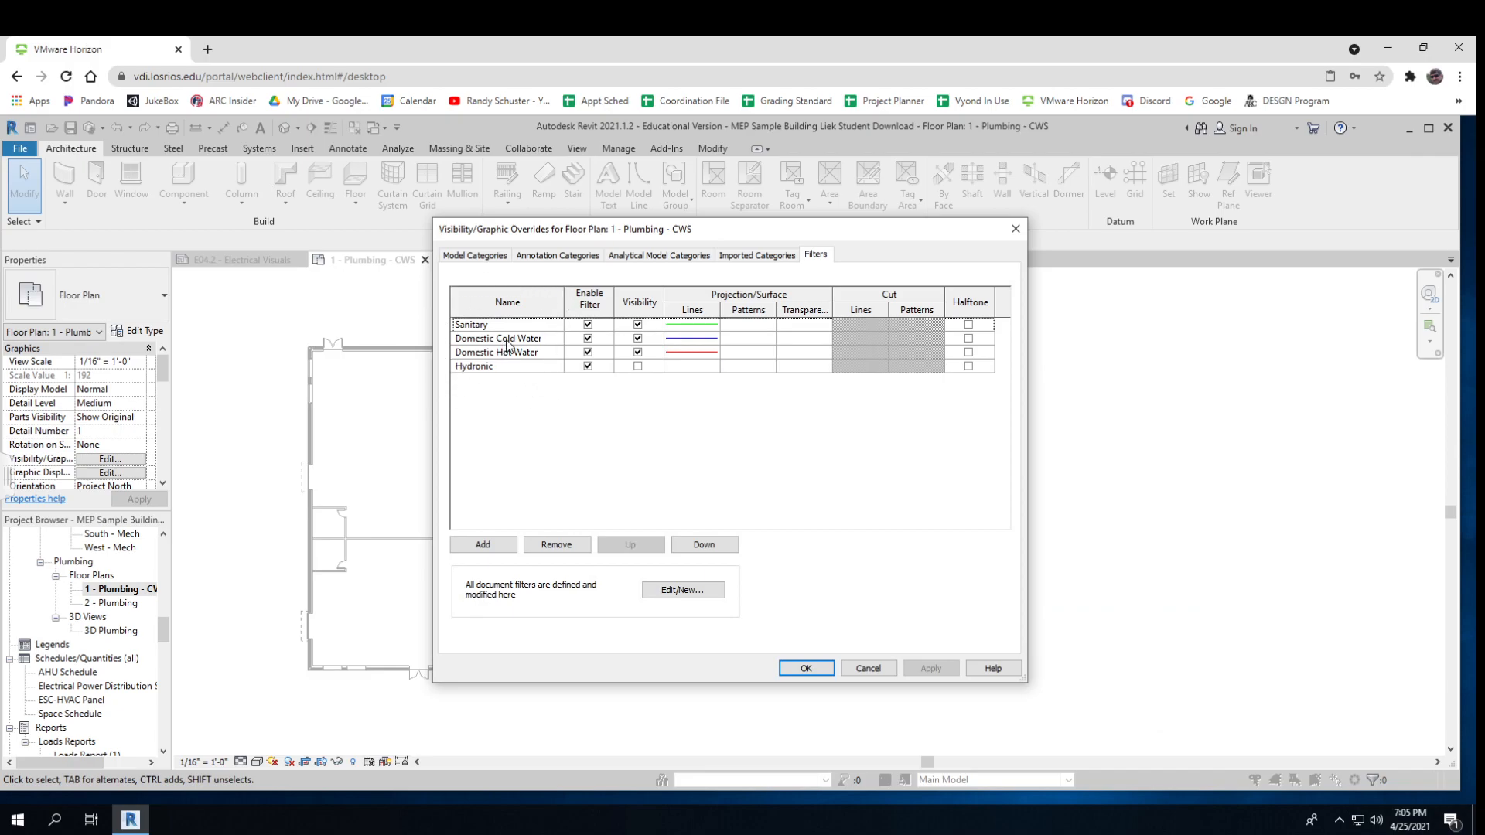
click(588, 325)
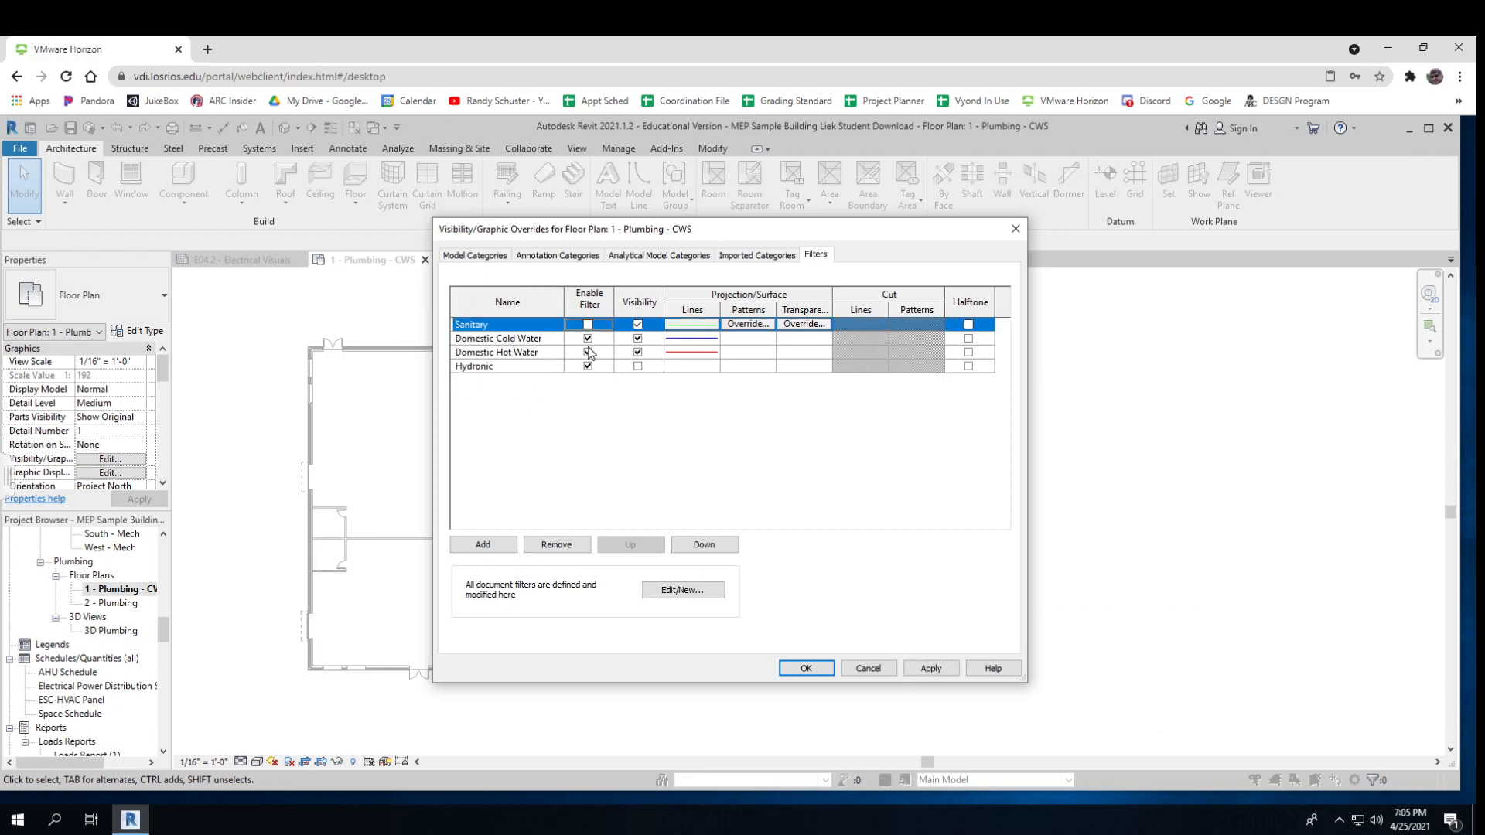
click(588, 352)
click(588, 366)
click(588, 366)
click(588, 352)
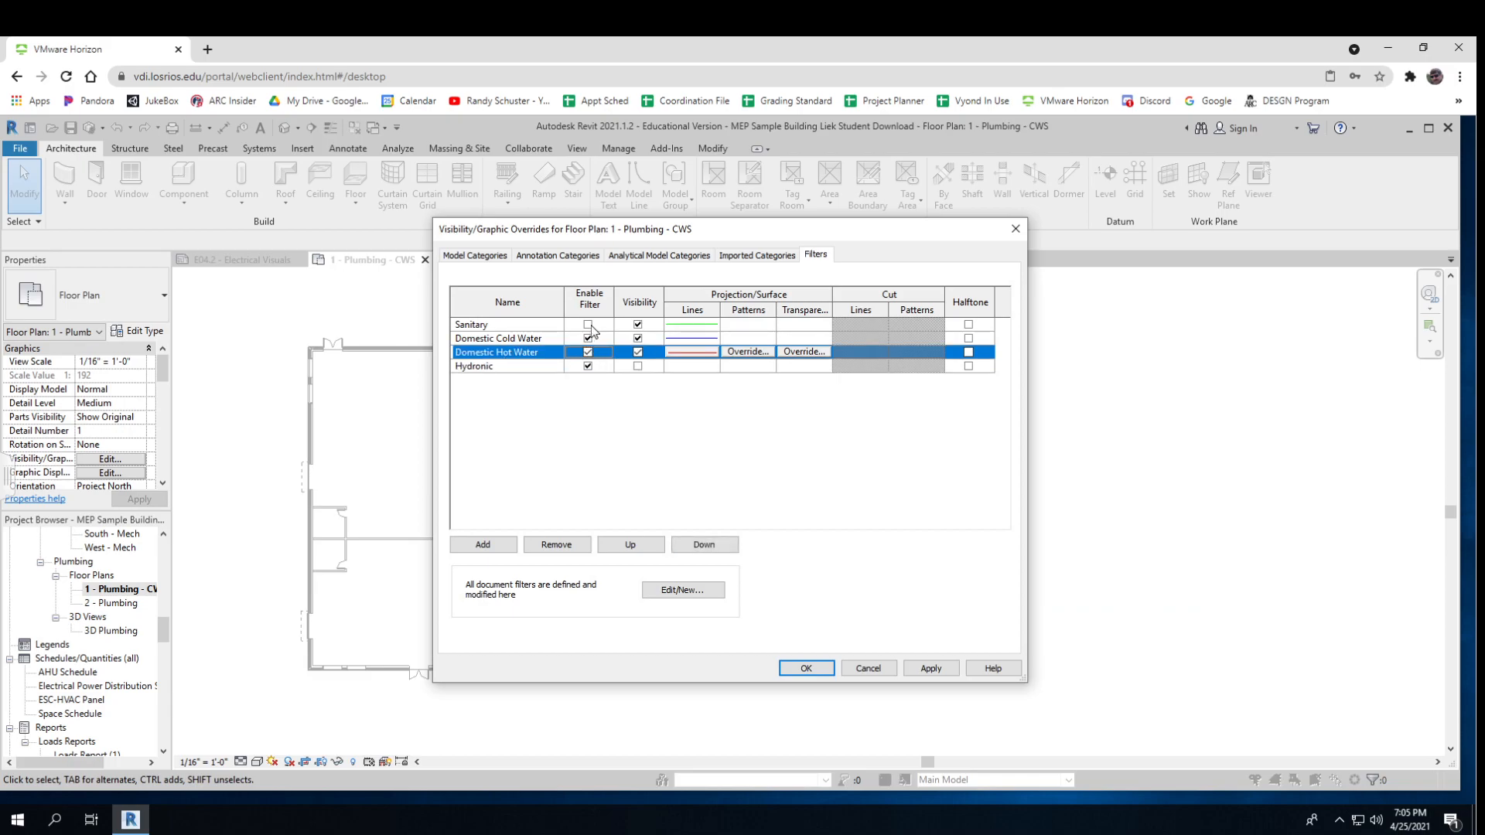
click(588, 325)
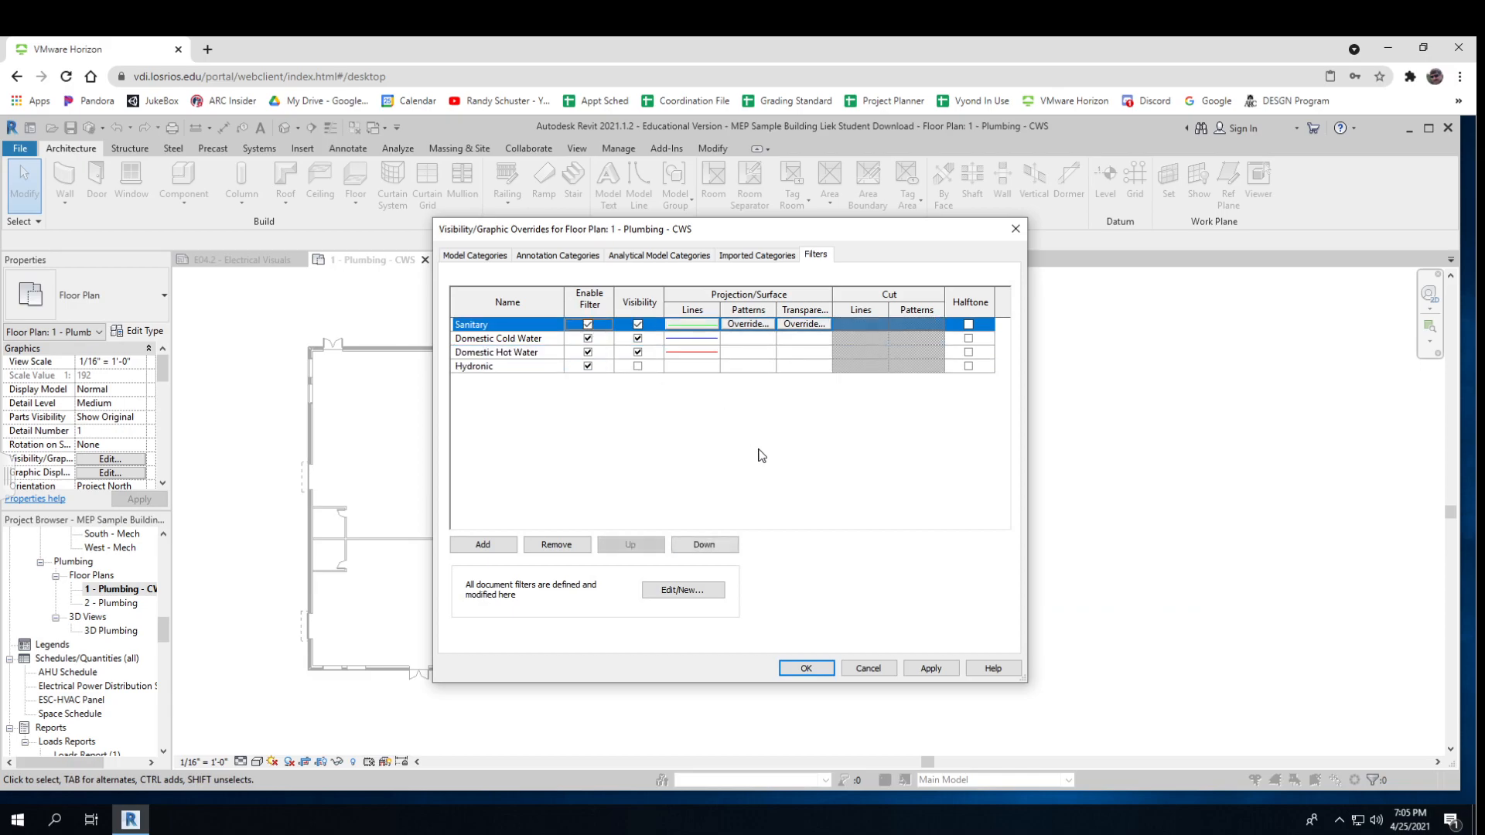
- Accept the visibility and graphic overrides for the plumbing plan and close them
click(931, 668)
click(805, 668)
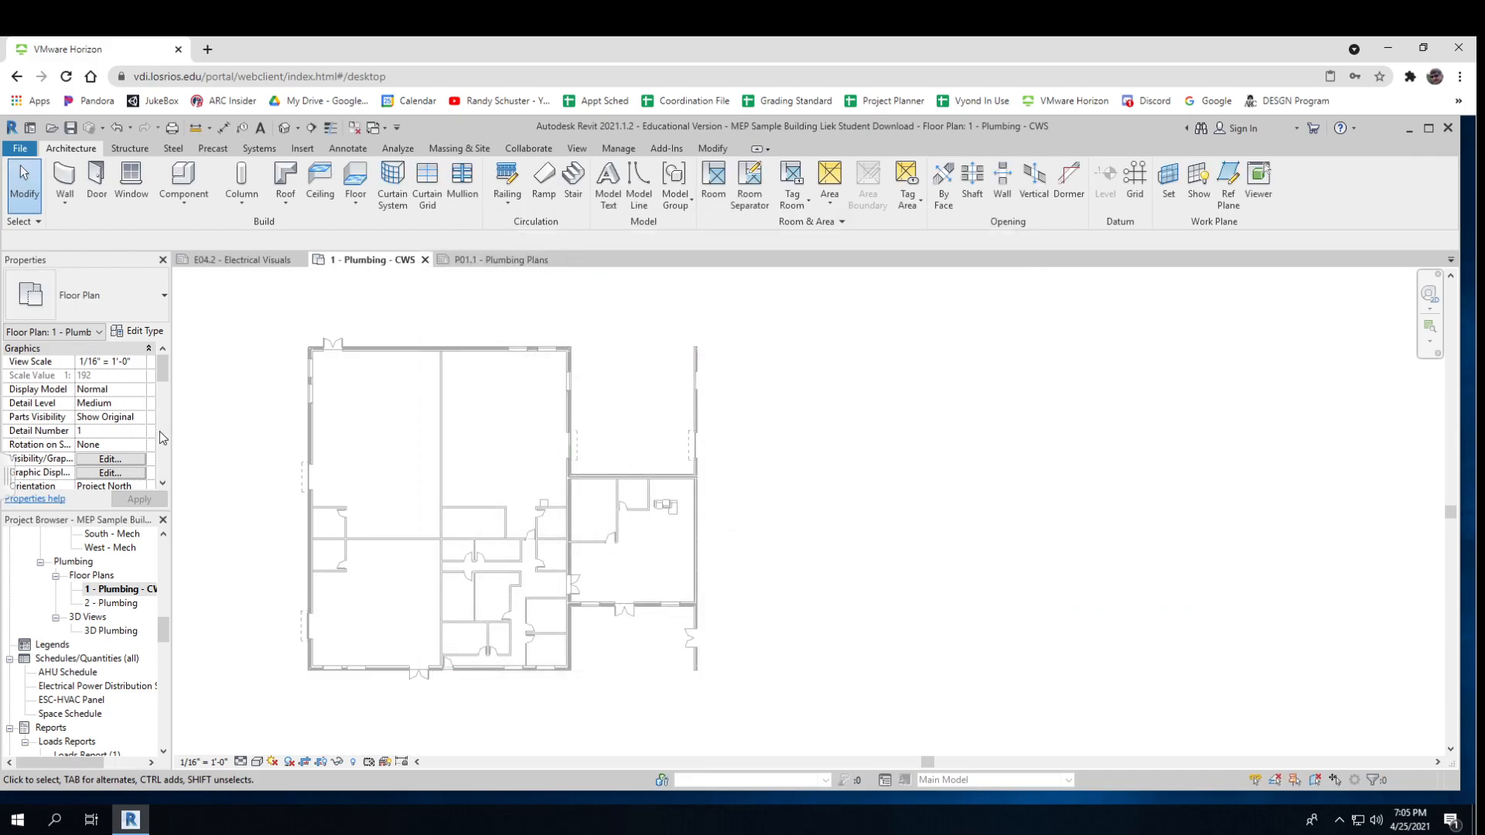
- Examine the plumbing plan's View Range settings for the top, cut plane, bottom and view depth
click(164, 484)
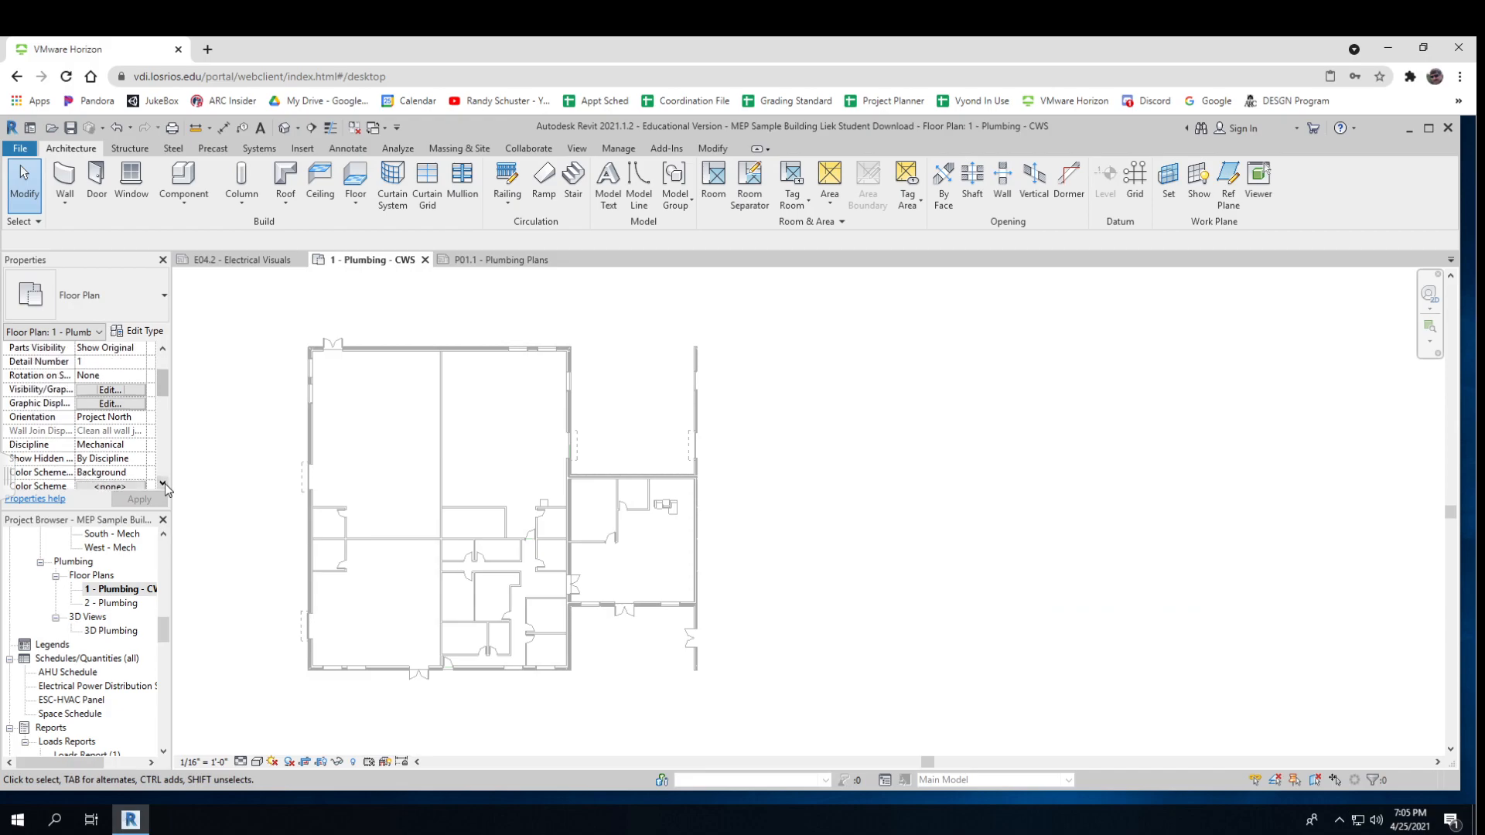
click(165, 484)
click(165, 484)
click(165, 485)
click(164, 484)
click(165, 484)
click(165, 484)
click(165, 484)
click(165, 484)
click(165, 484)
click(165, 484)
click(165, 484)
click(165, 484)
click(165, 484)
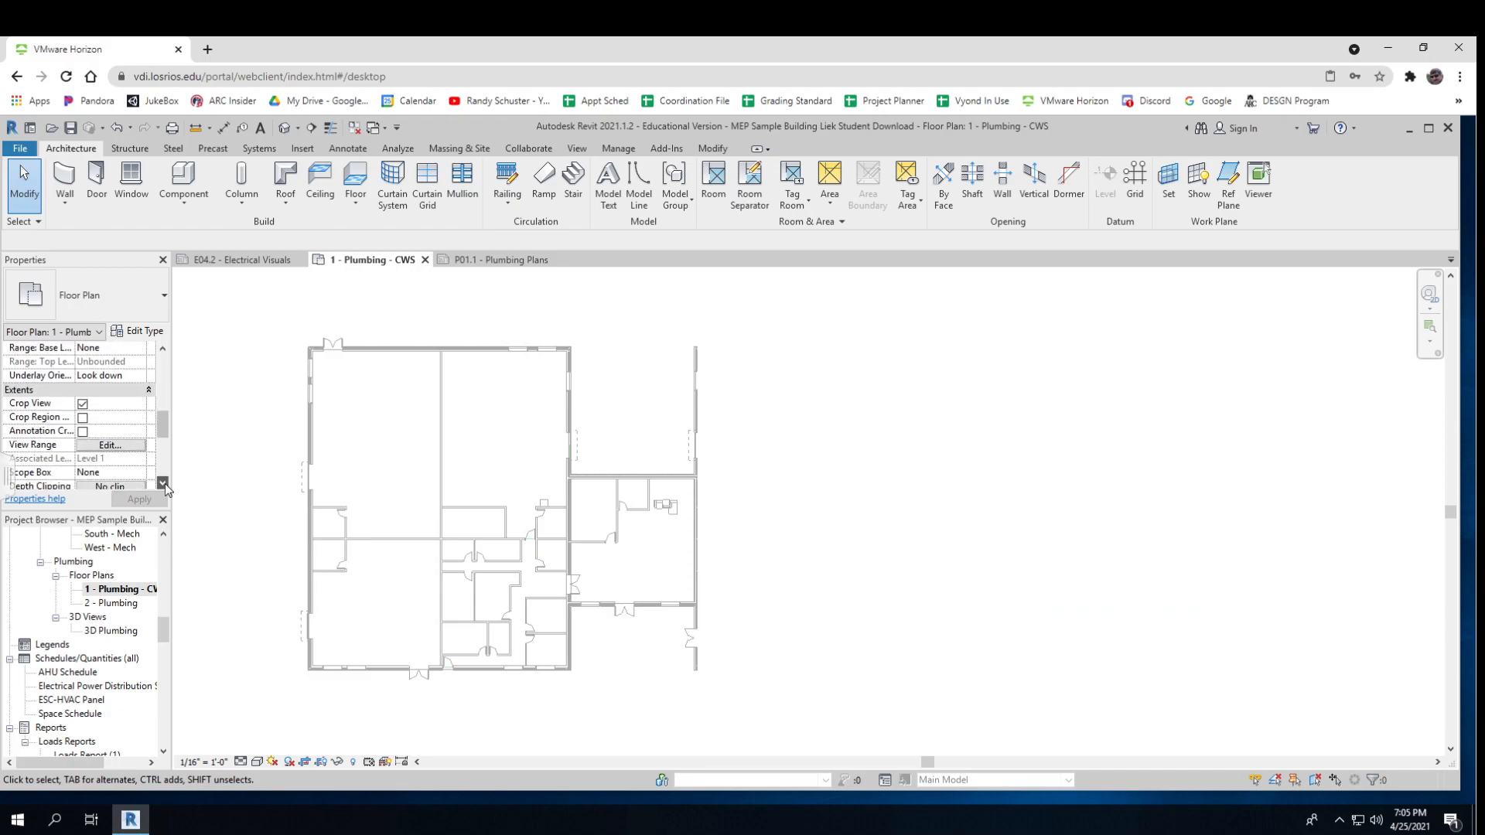
click(111, 445)
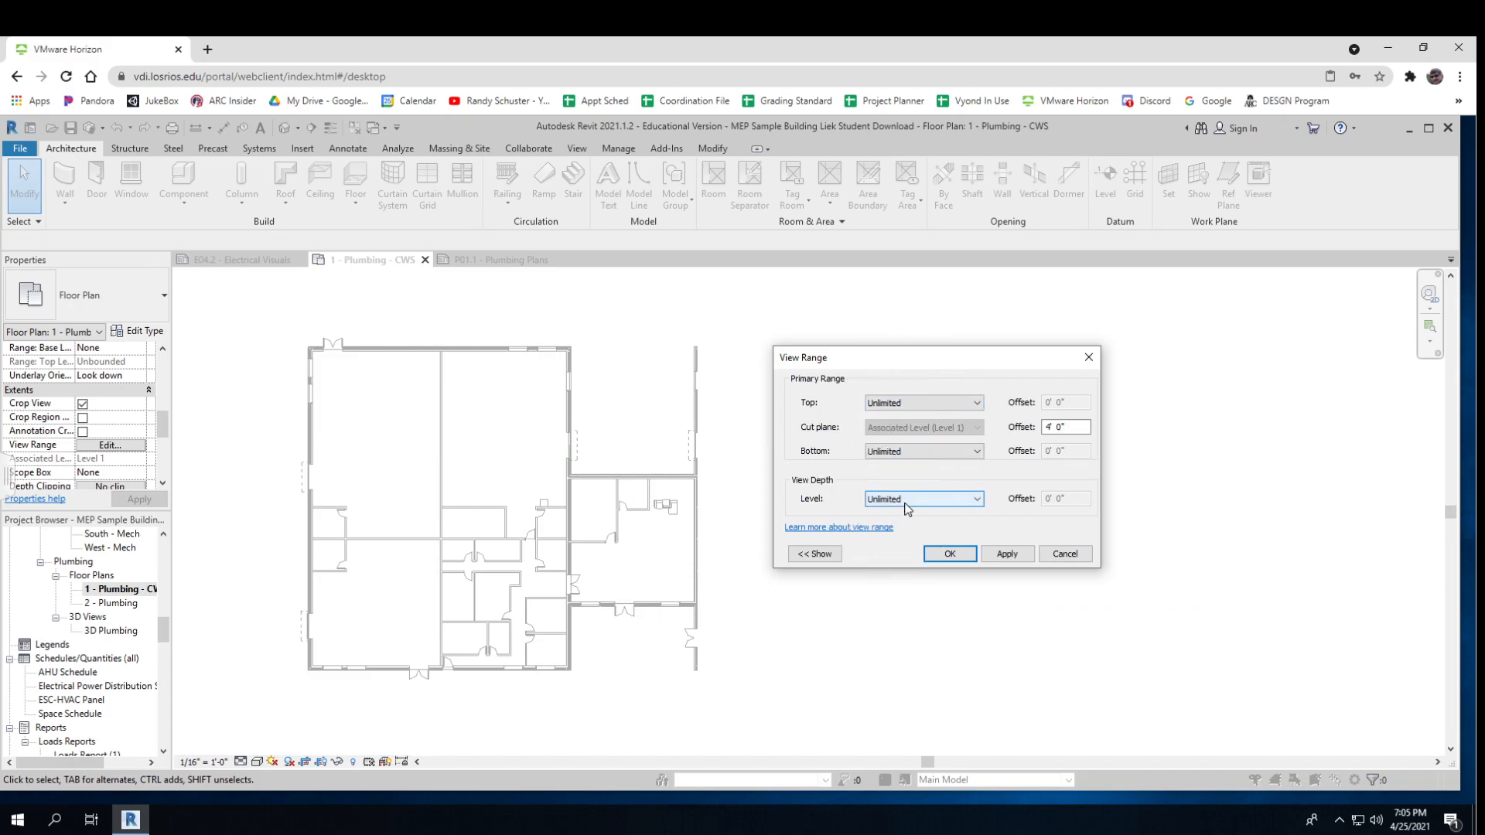
click(951, 554)
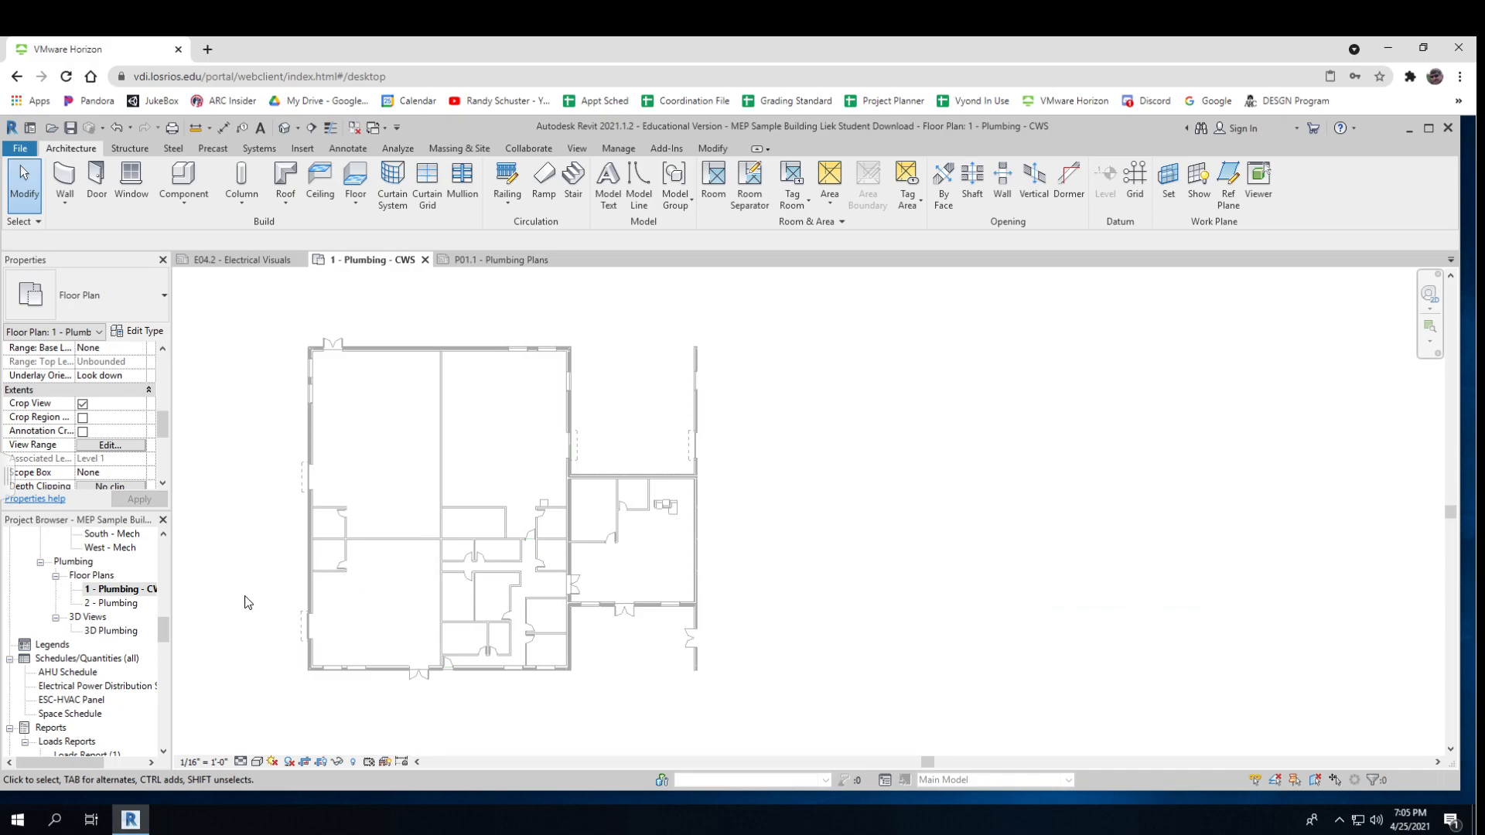
- Review the plumbing plan's view template, phasing, Discipline and Sub-Discipline properties
click(118, 593)
key(ctrl)
key(ctrl)
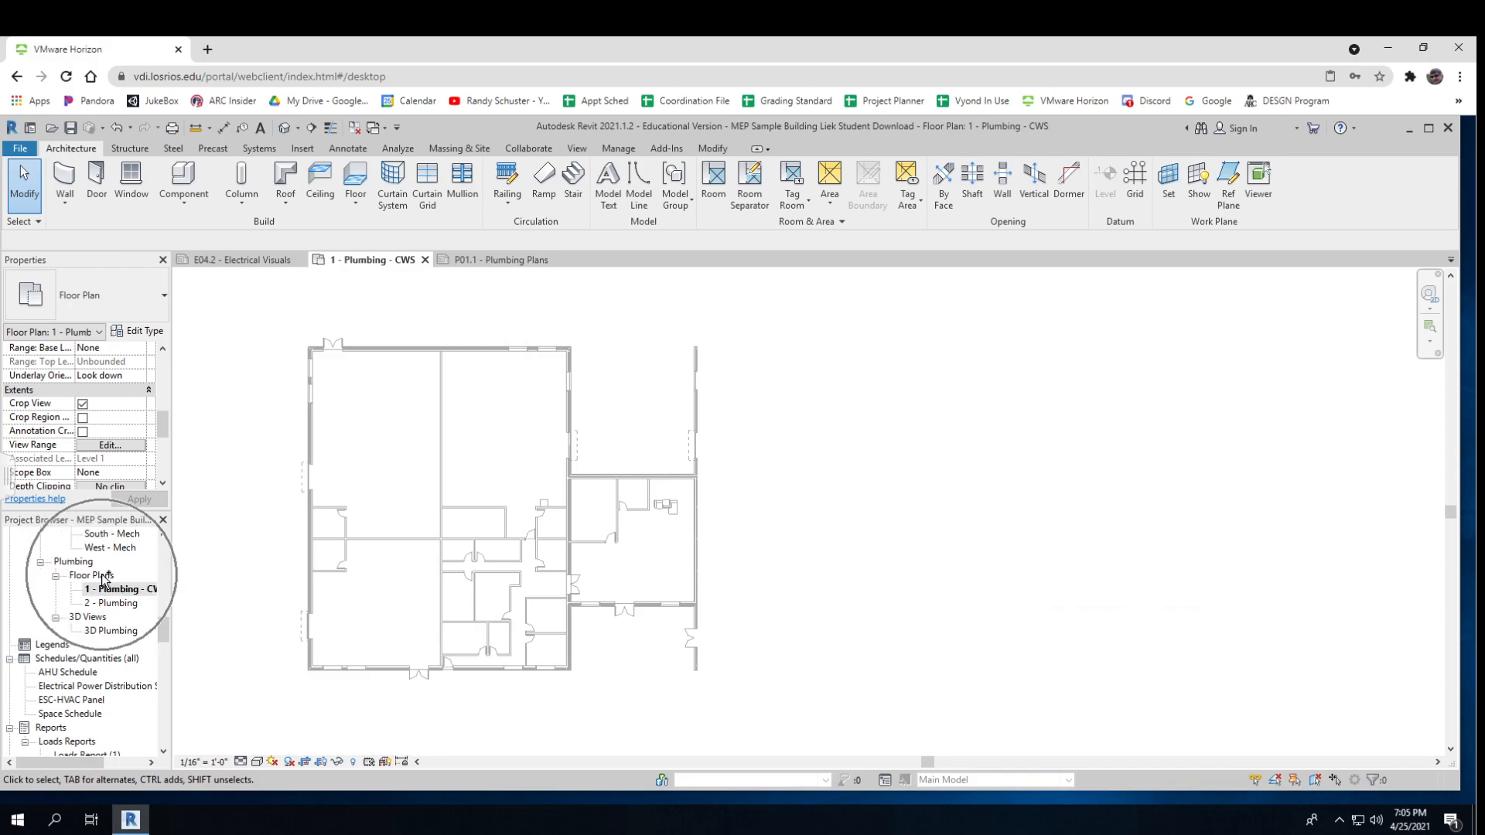
scroll(109, 579, up, 2)
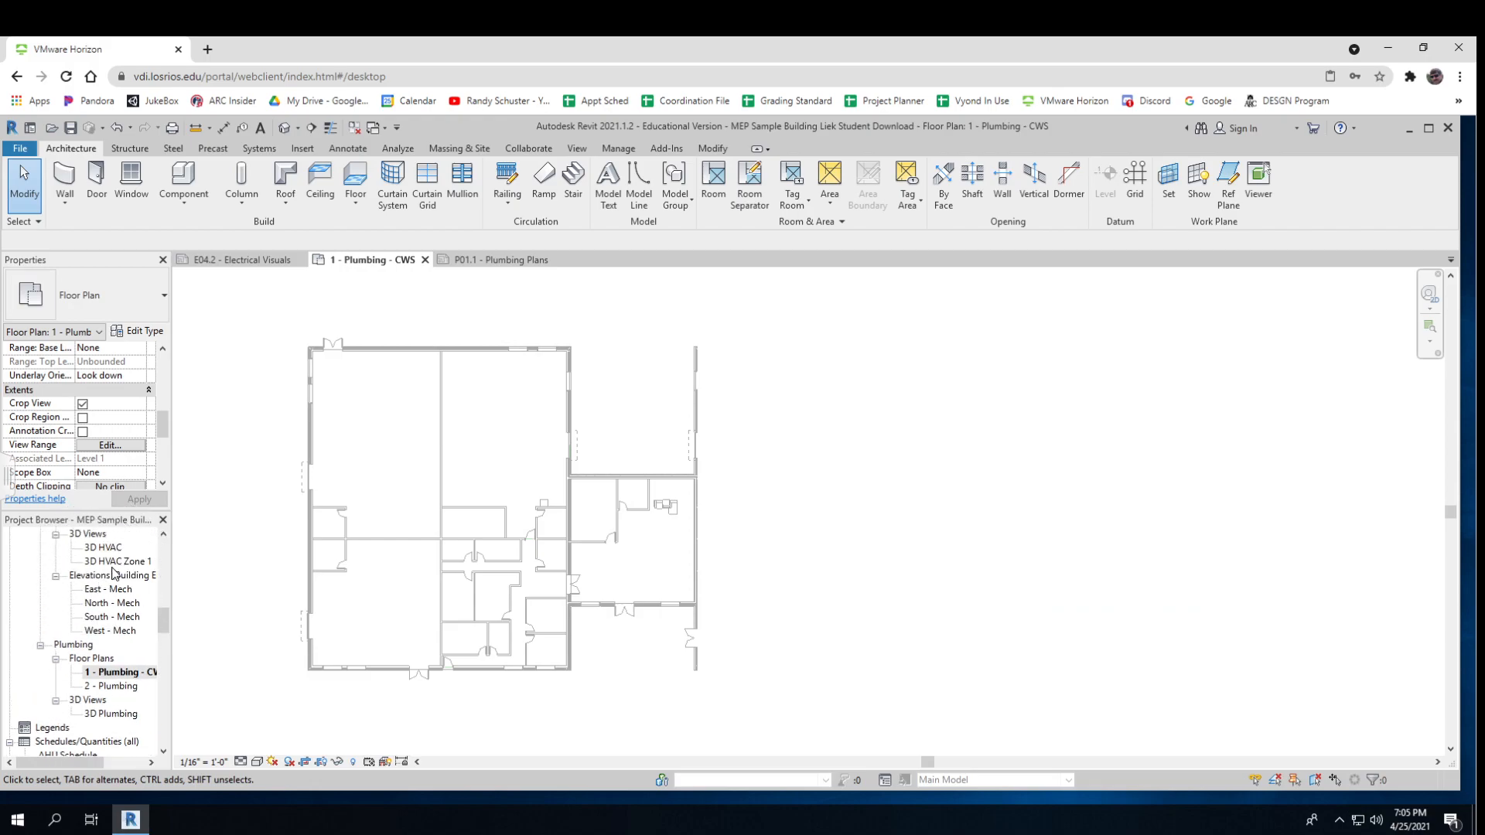
click(162, 485)
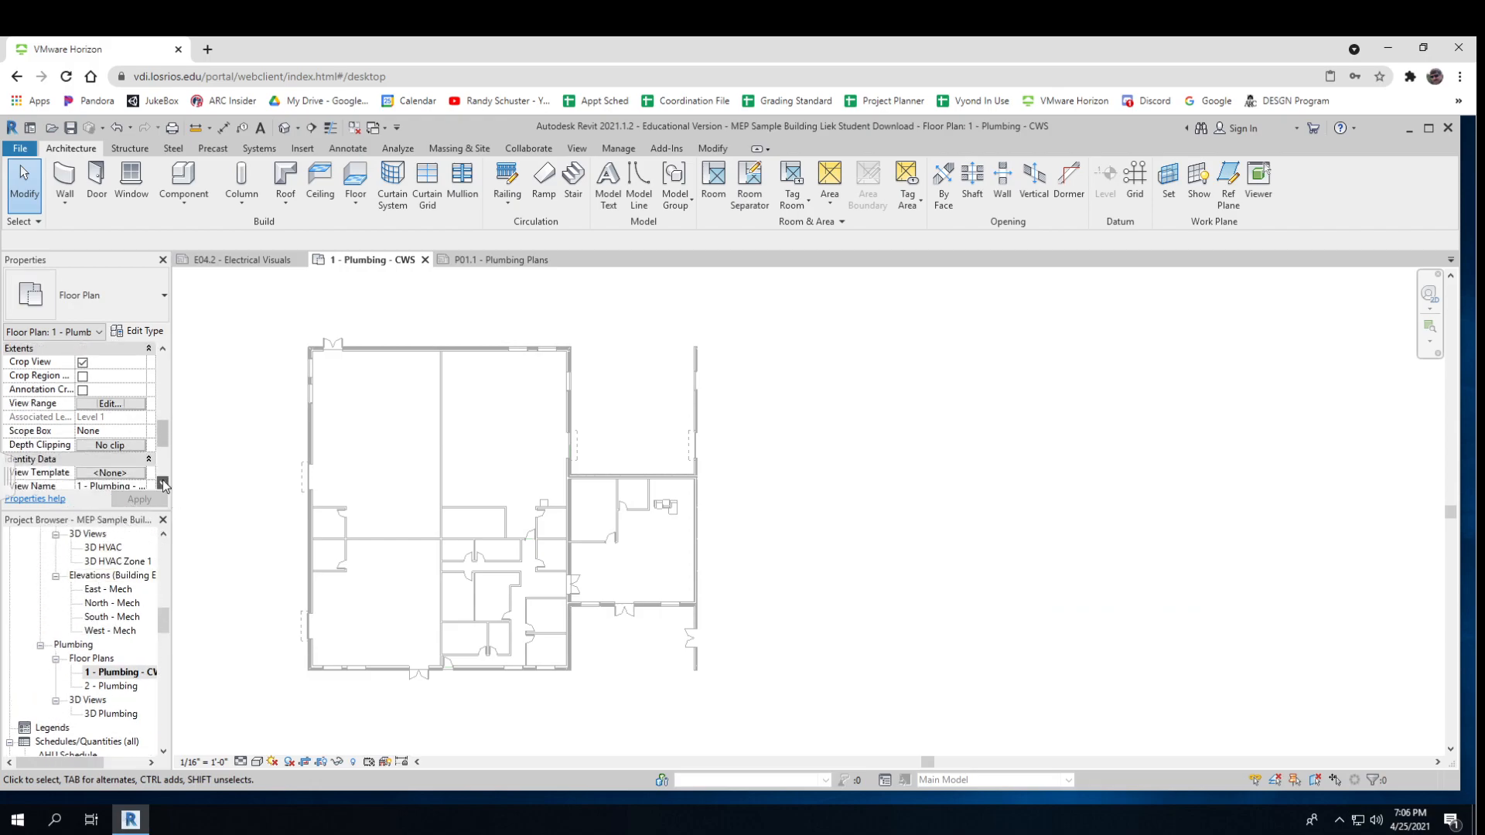
click(163, 485)
click(163, 485)
click(162, 485)
click(162, 485)
click(162, 484)
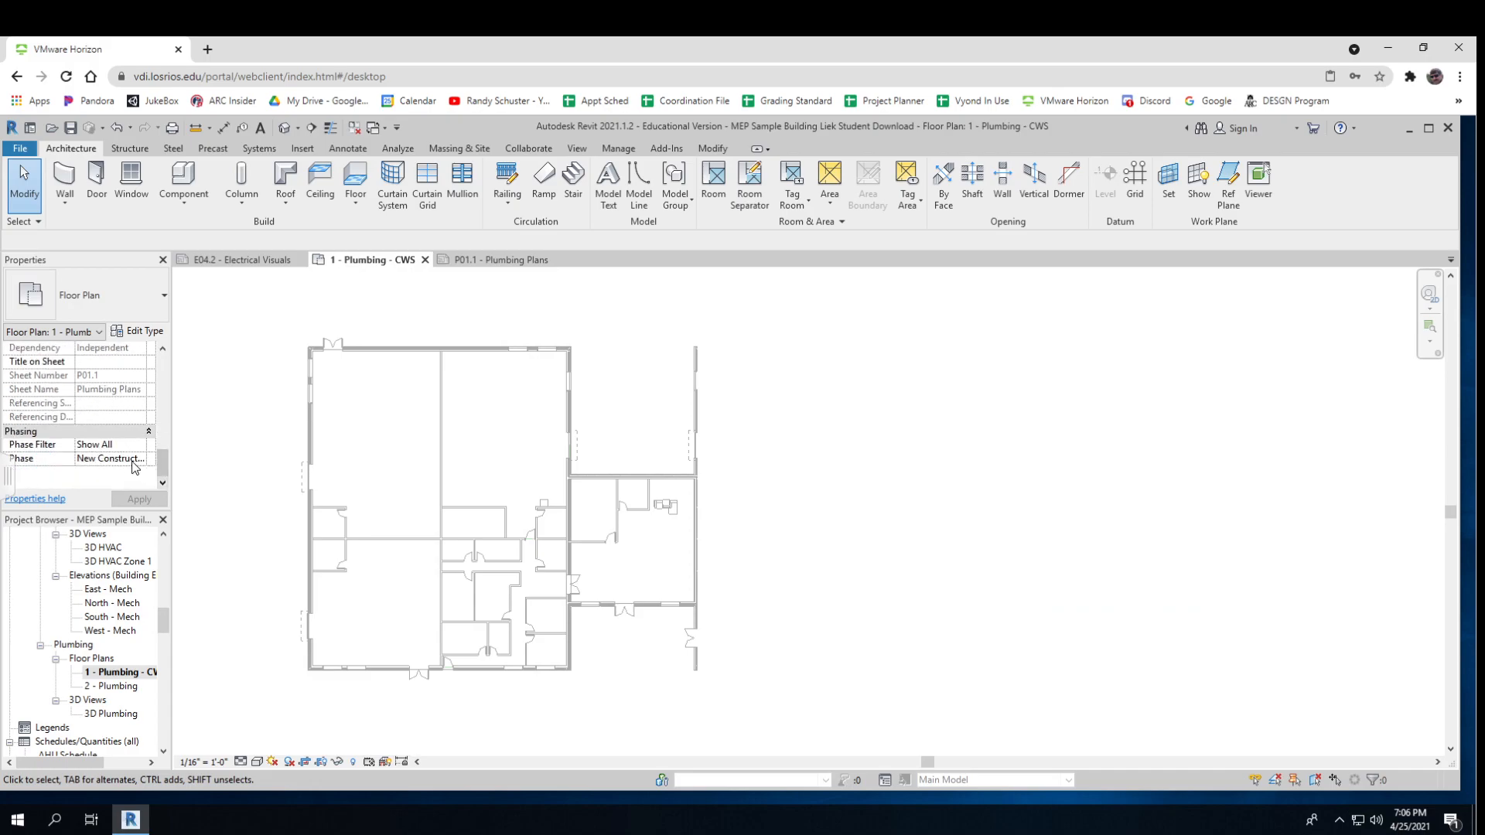
drag(166, 456, 164, 402)
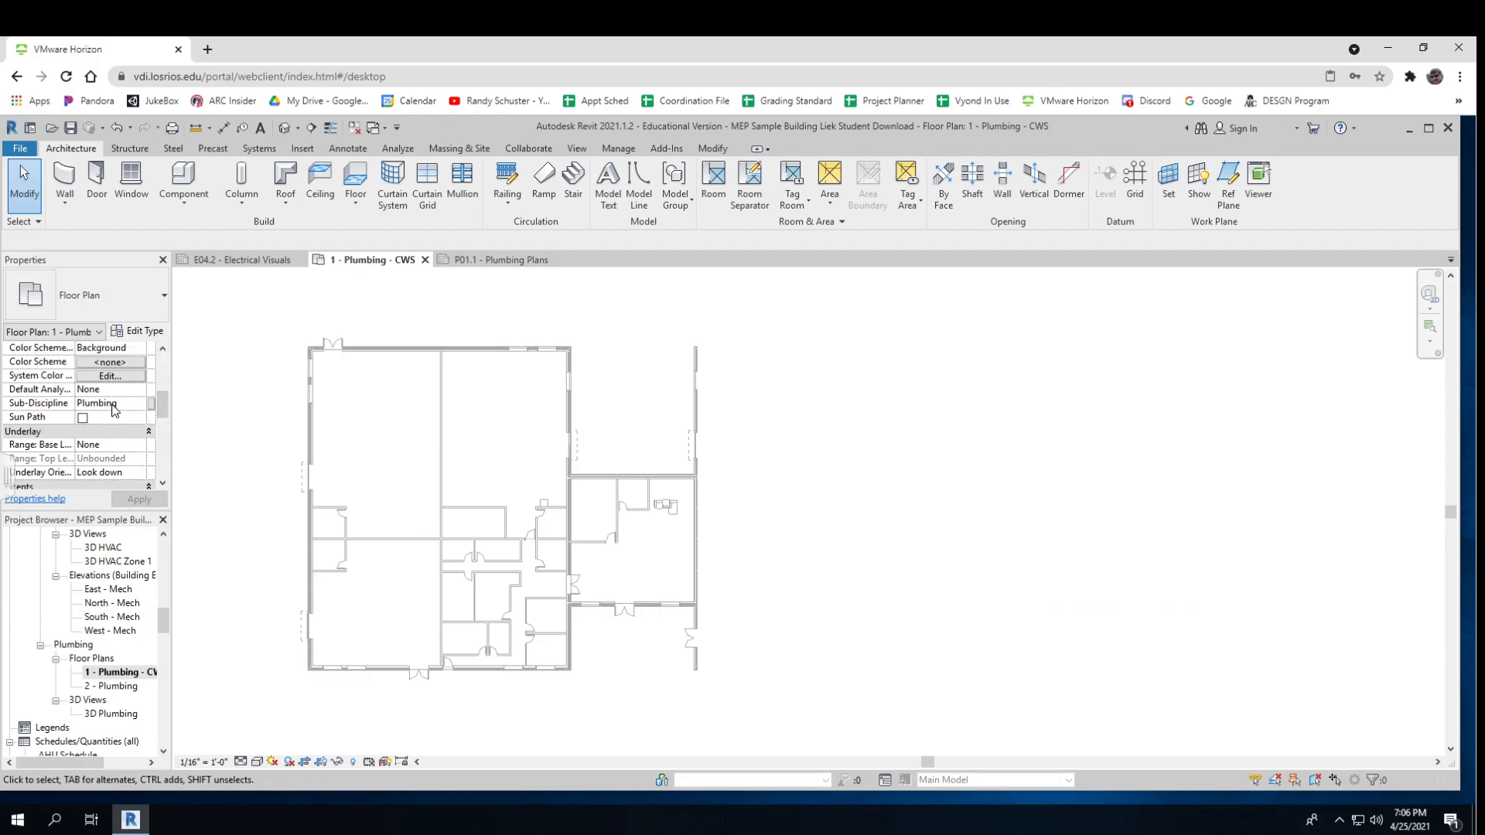
scroll(114, 410, up, 2)
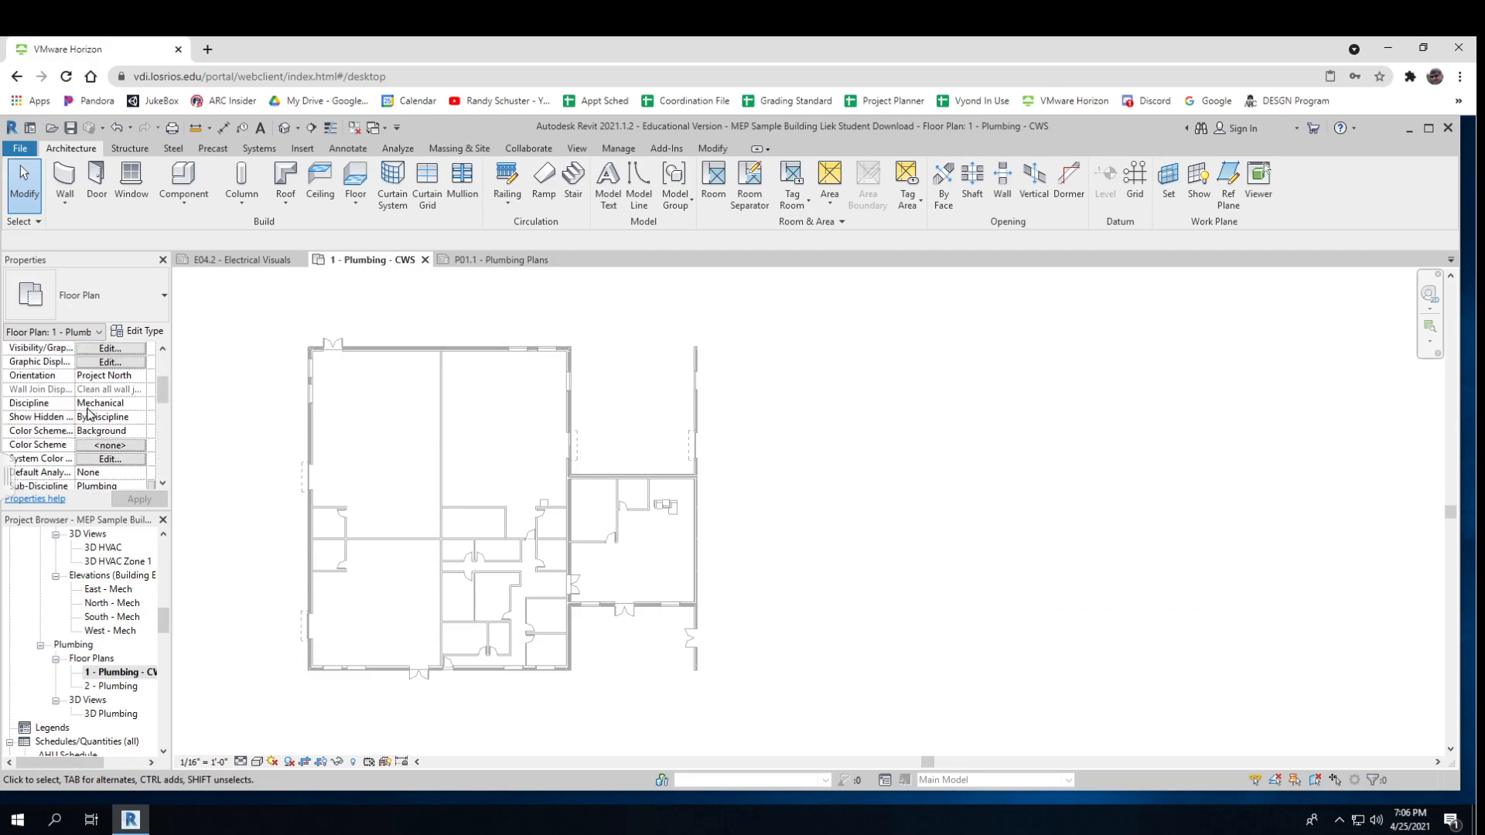